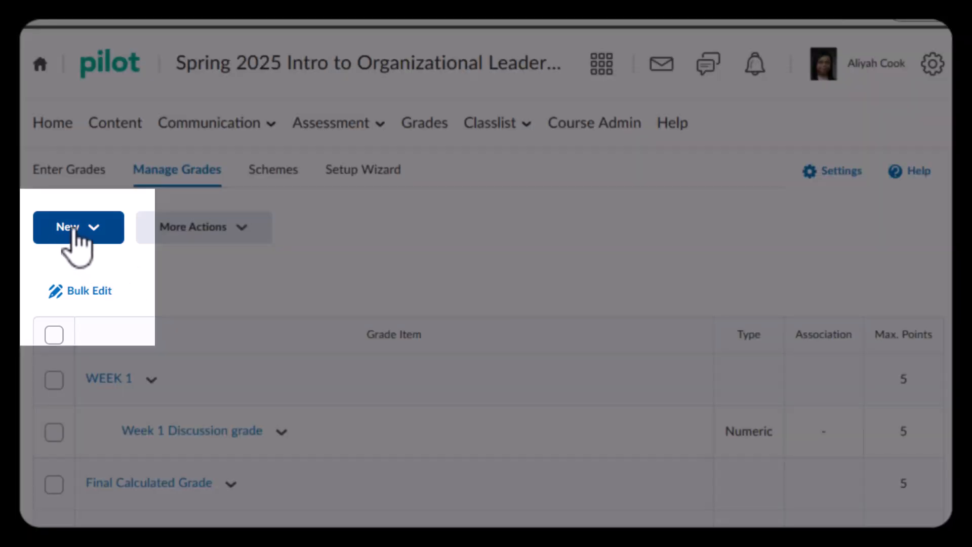
Create and save a grade category named WEEK 2 with the short name "week 2"
left_click(76, 231)
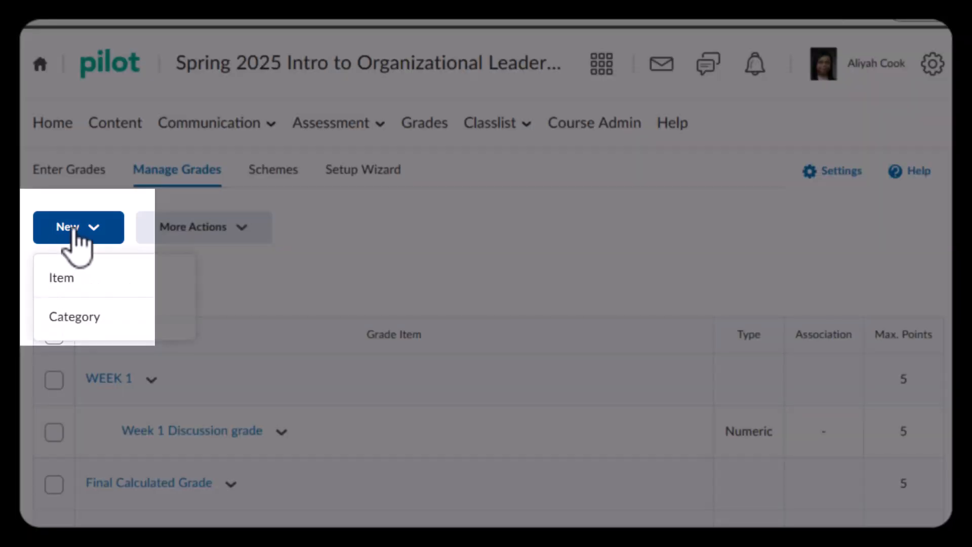
left_click(84, 318)
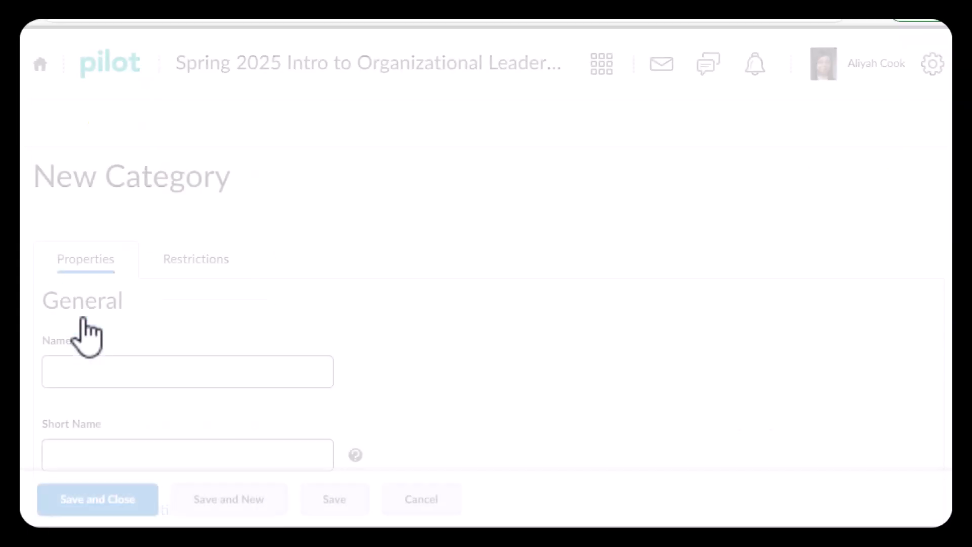
type("We")
key("BackSpace")
key("BackSpace")
type("EE")
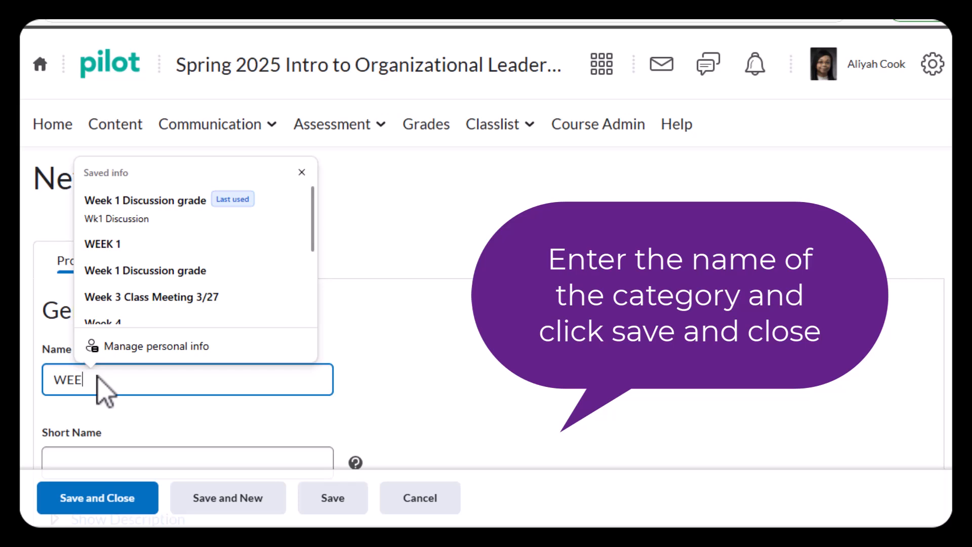
type("K 2")
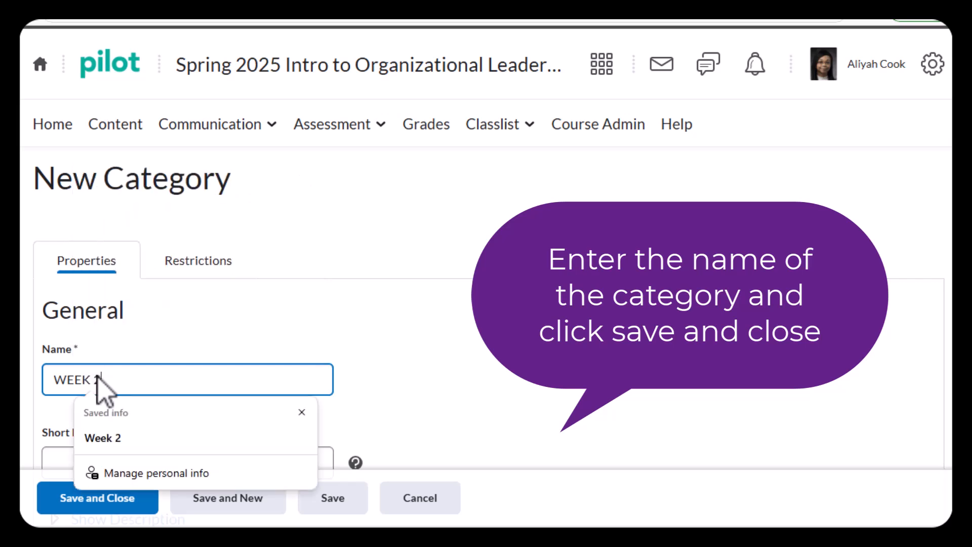
left_click(472, 439)
left_click(184, 463)
type("week 2")
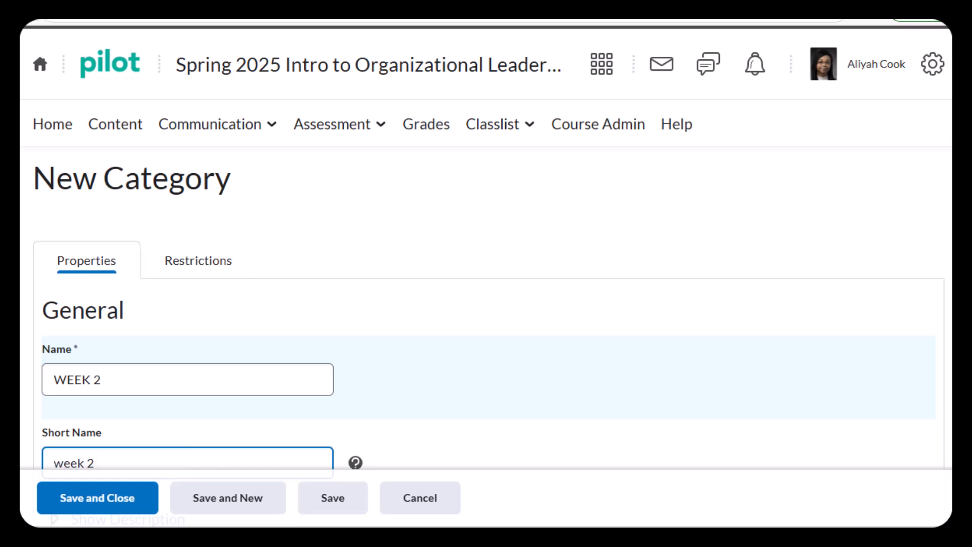
scroll(485, 303, "down", 2)
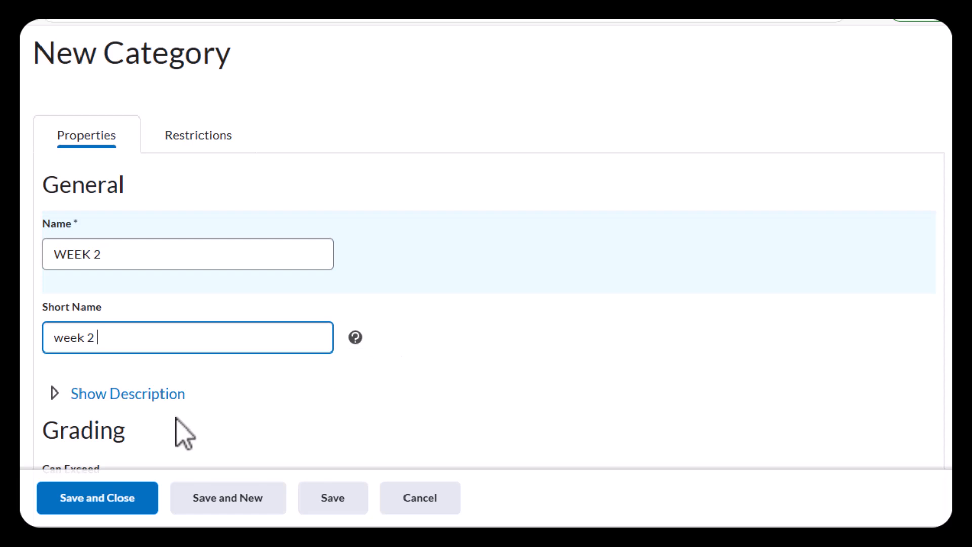
left_click(116, 498)
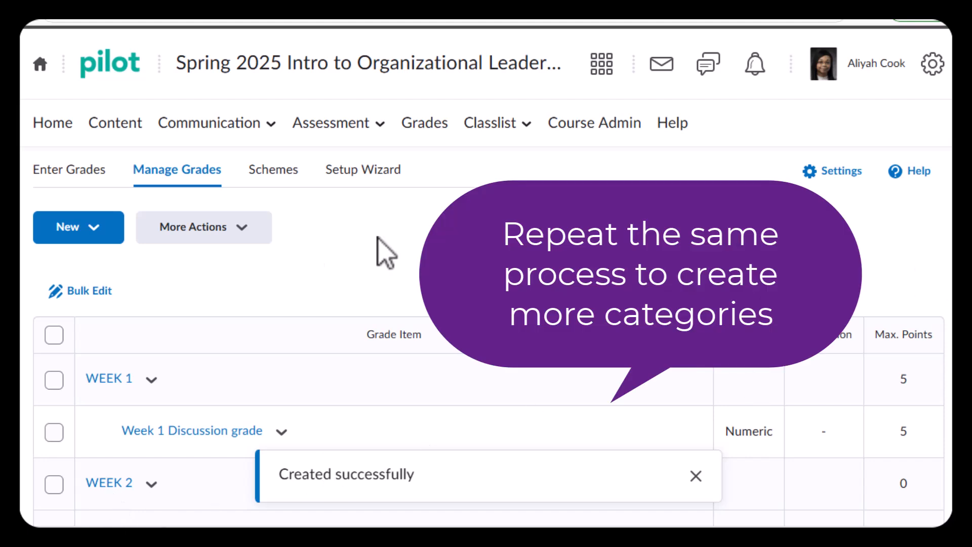
Create and save a grade category named WEEK 3 with the short name "Week 3"
left_click(114, 239)
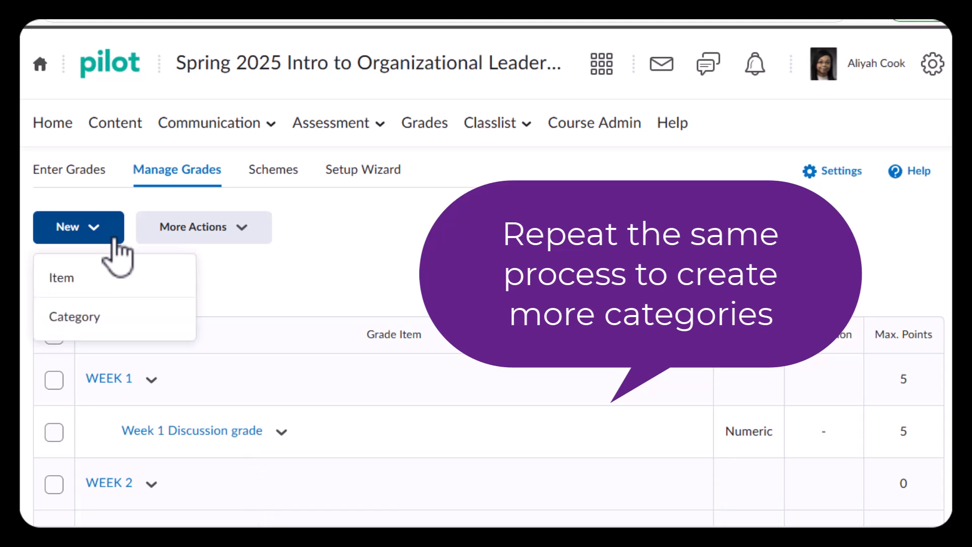
left_click(114, 333)
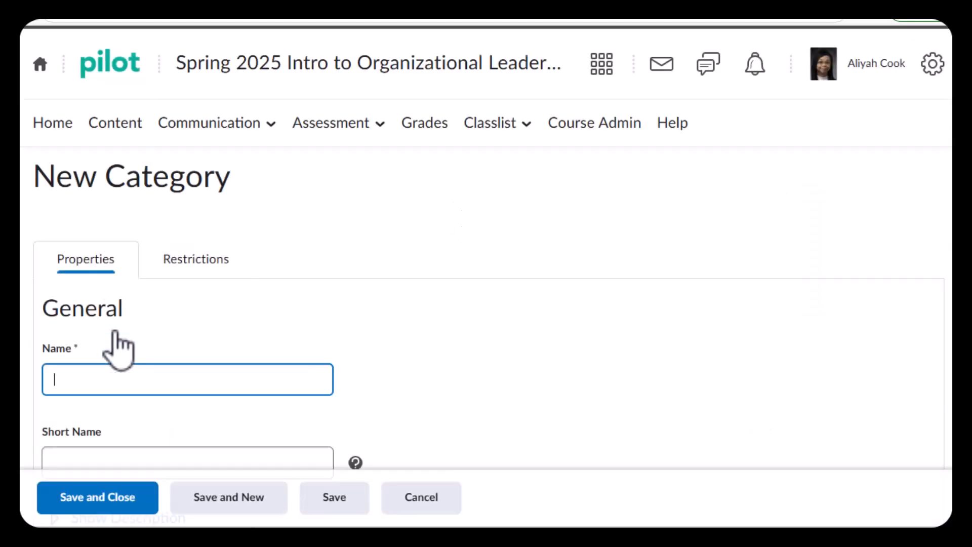
type("Wee")
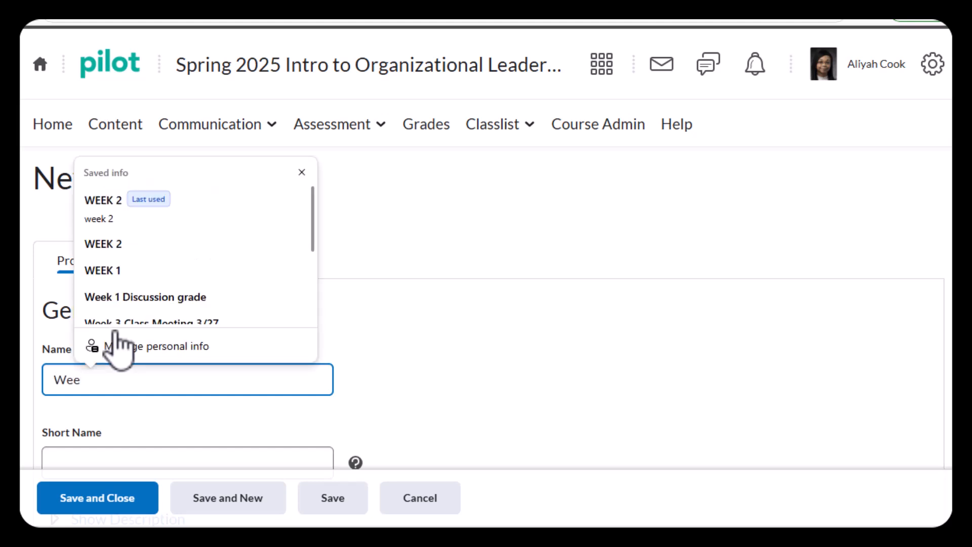
key("BackSpace")
key("BackSpace")
type("EEK 3")
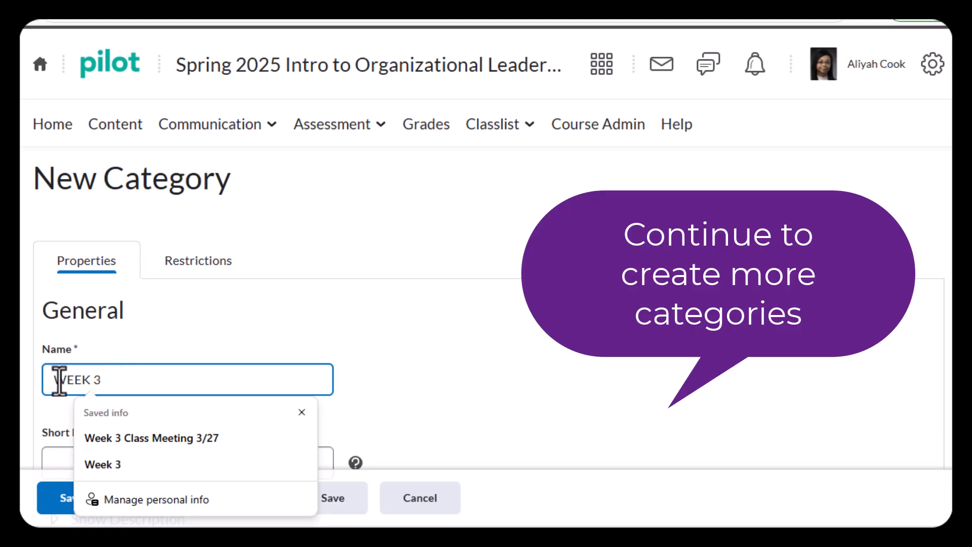
left_click(63, 463)
type("Week 3")
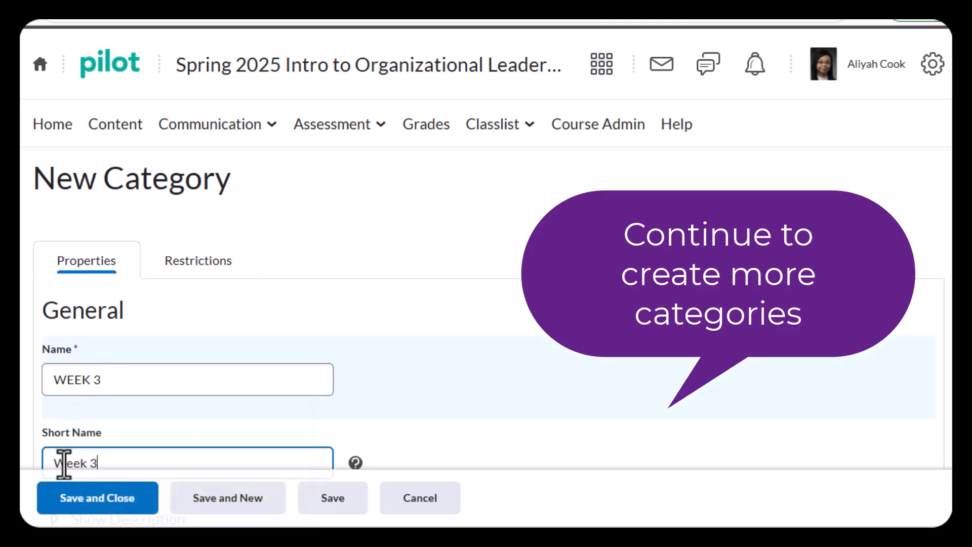
left_click(115, 503)
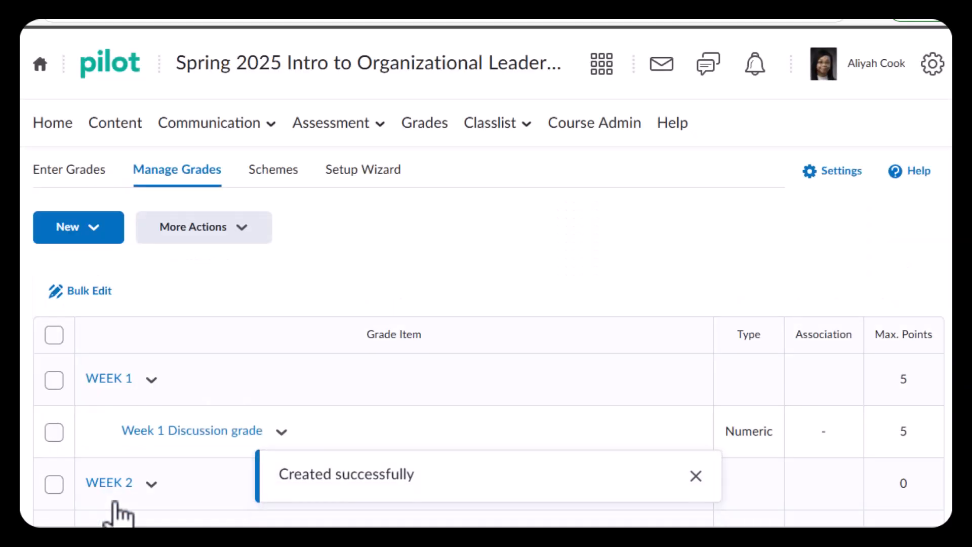
Create and save a grade category named WEEK 4 with the short name "Week 4"
scroll(486, 274, "down", 3)
scroll(486, 273, "up", 2)
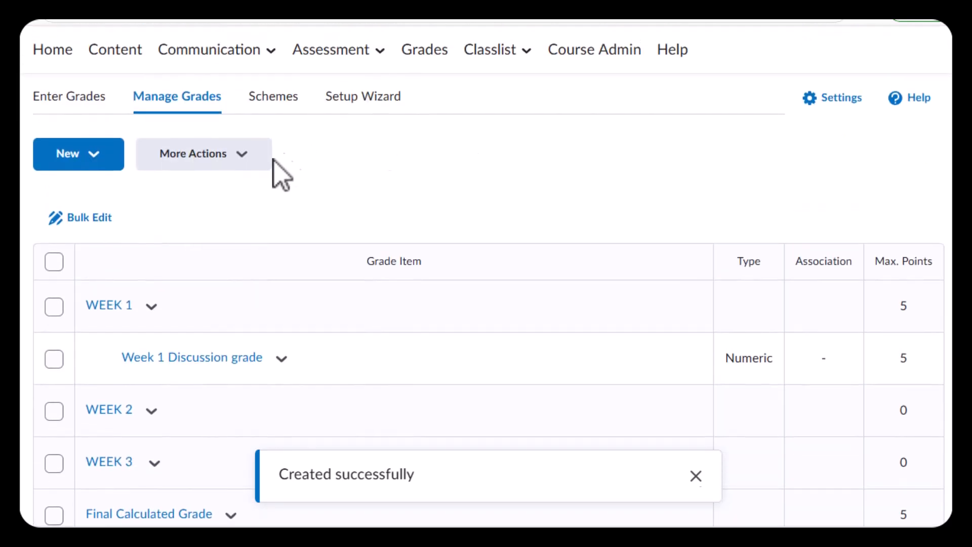
left_click(80, 151)
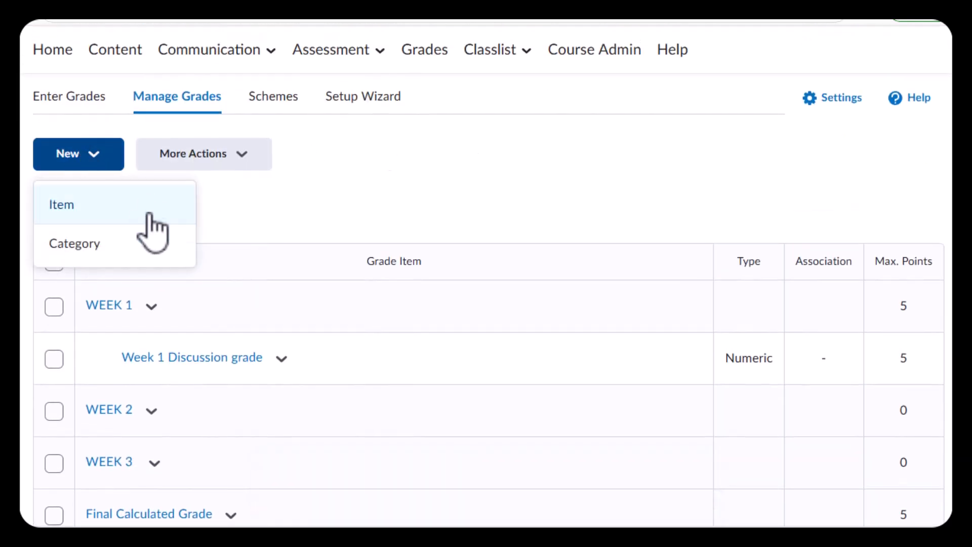
left_click(135, 247)
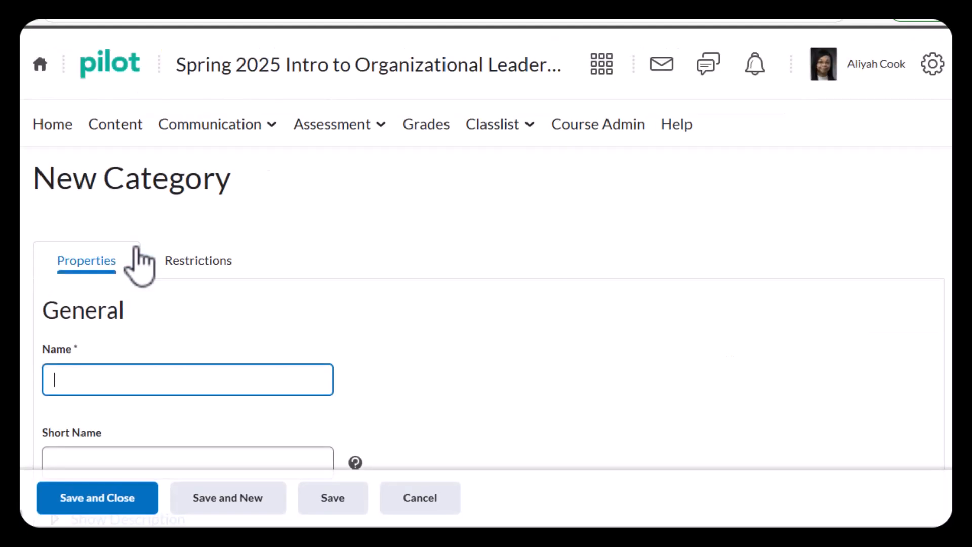
type("WEE")
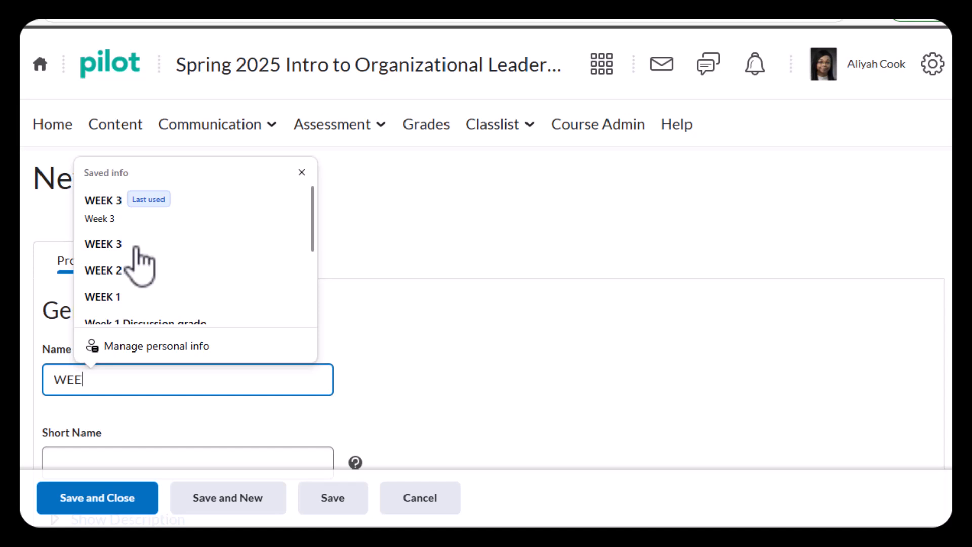
type("K 4")
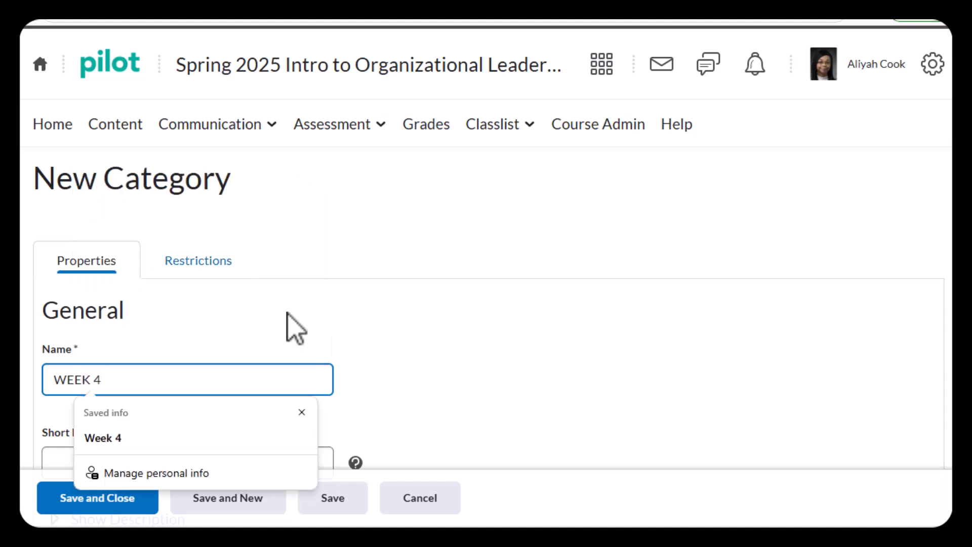
left_click(446, 345)
left_click(246, 460)
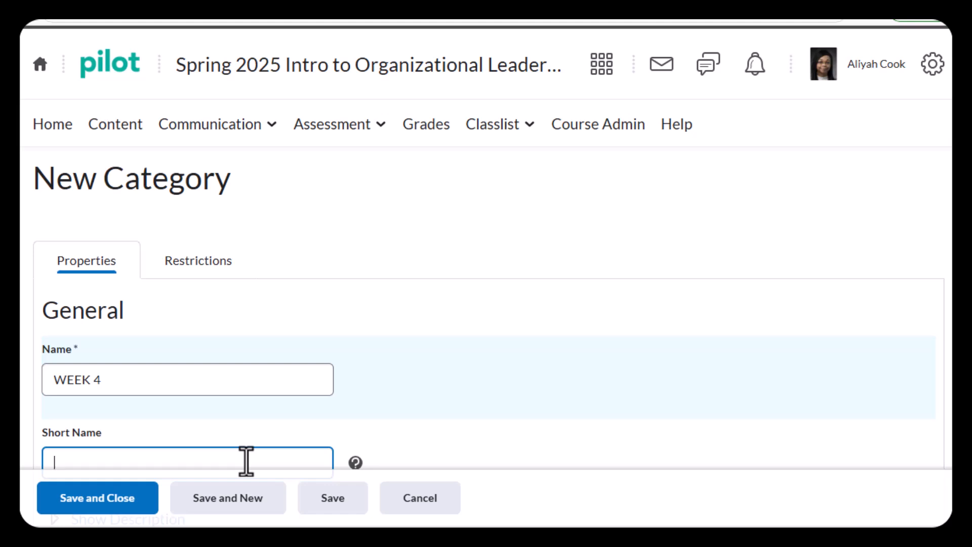
type("Week 4")
left_click(140, 508)
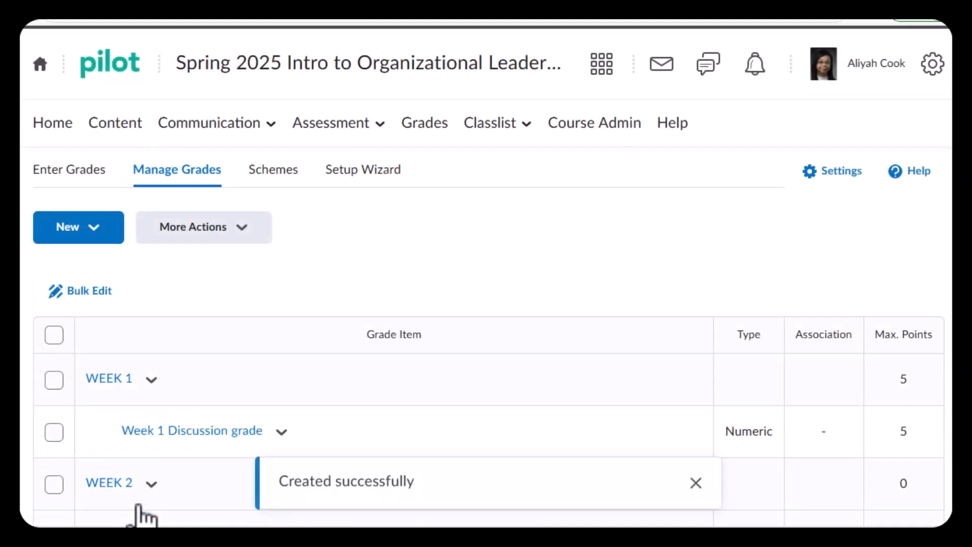
Create and save a grade category named WEEK 5 with the short name "WEEK 5"
scroll(290, 288, "down", 3)
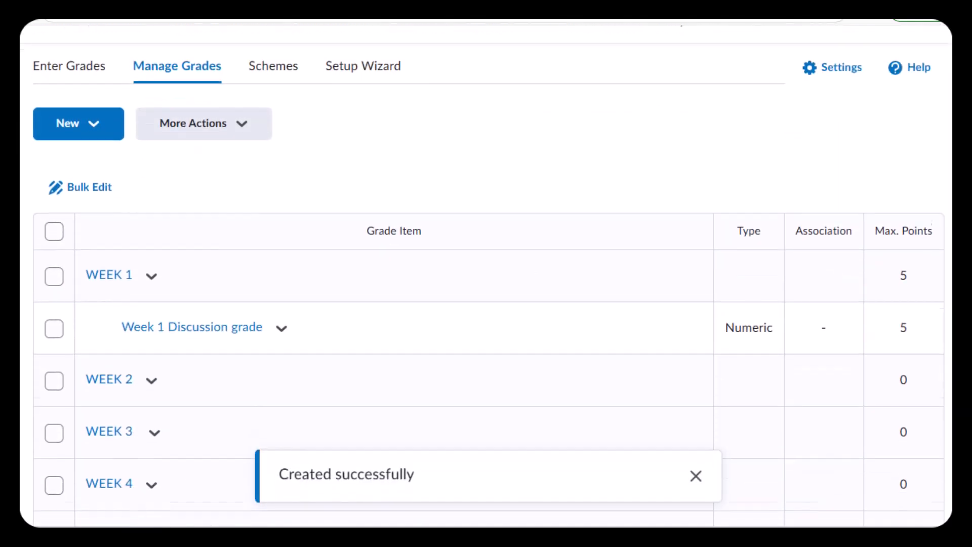
scroll(290, 288, "up", 2)
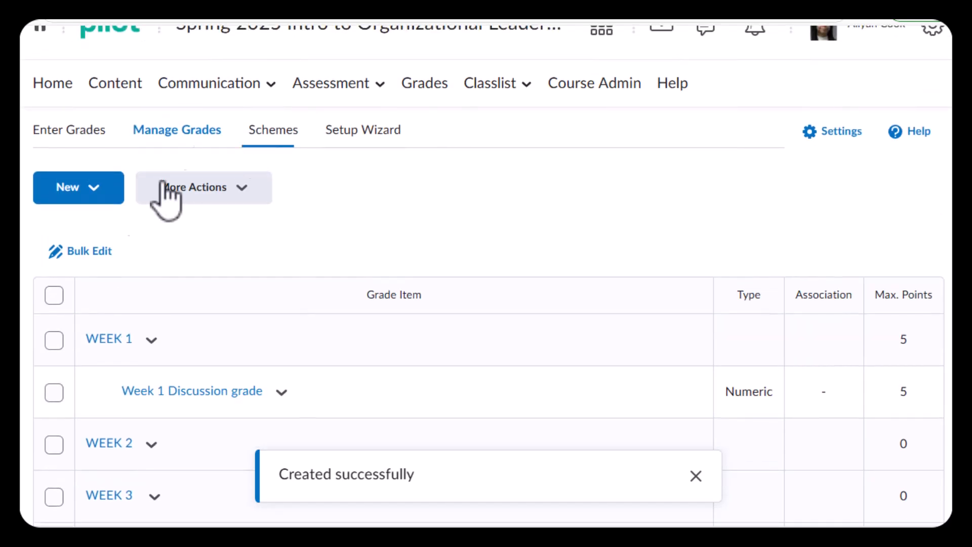
left_click(99, 207)
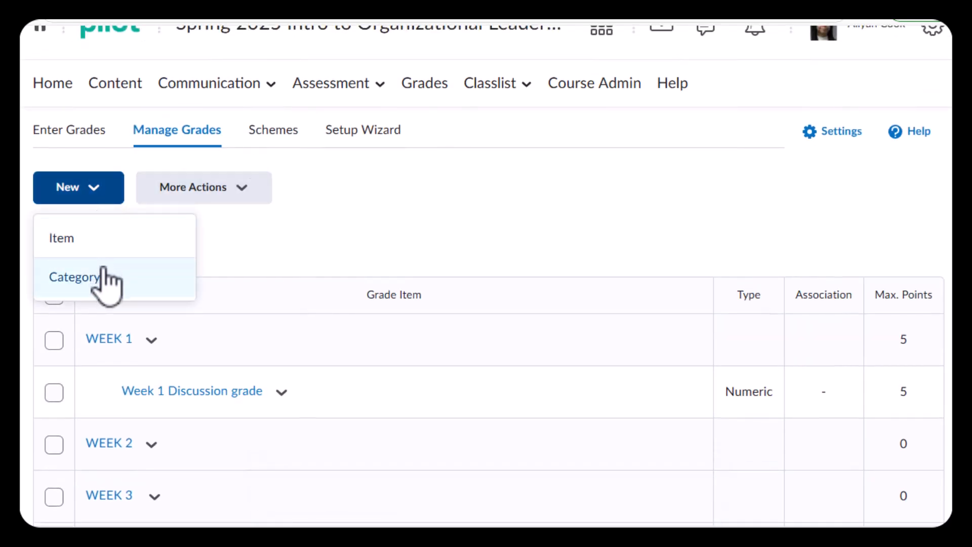
left_click(104, 283)
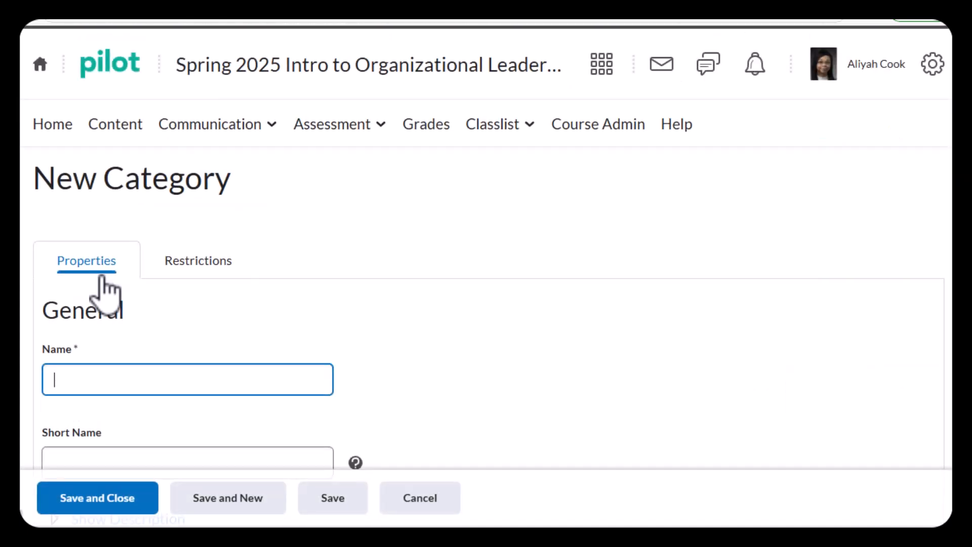
type("WEEK")
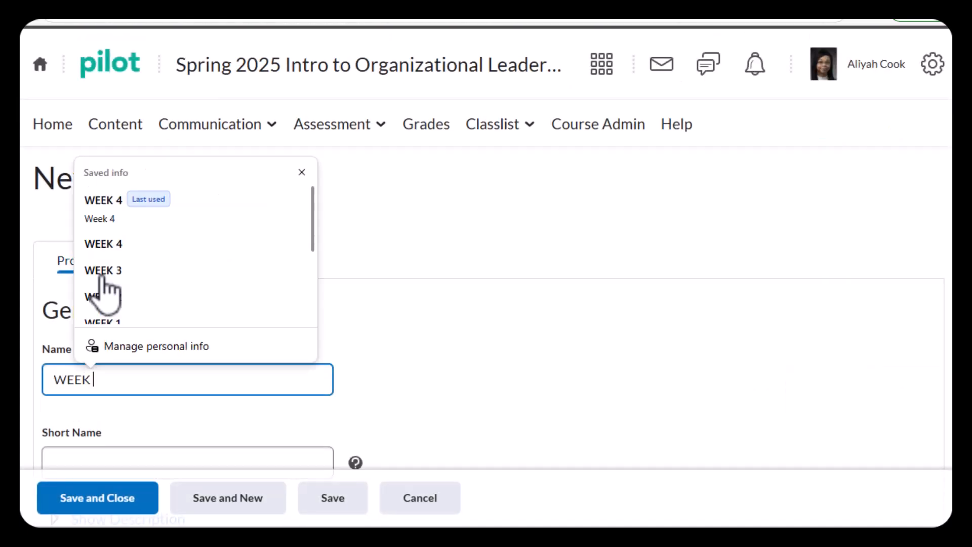
type(" 5")
left_click(270, 312)
left_click(169, 462)
type("WEEK")
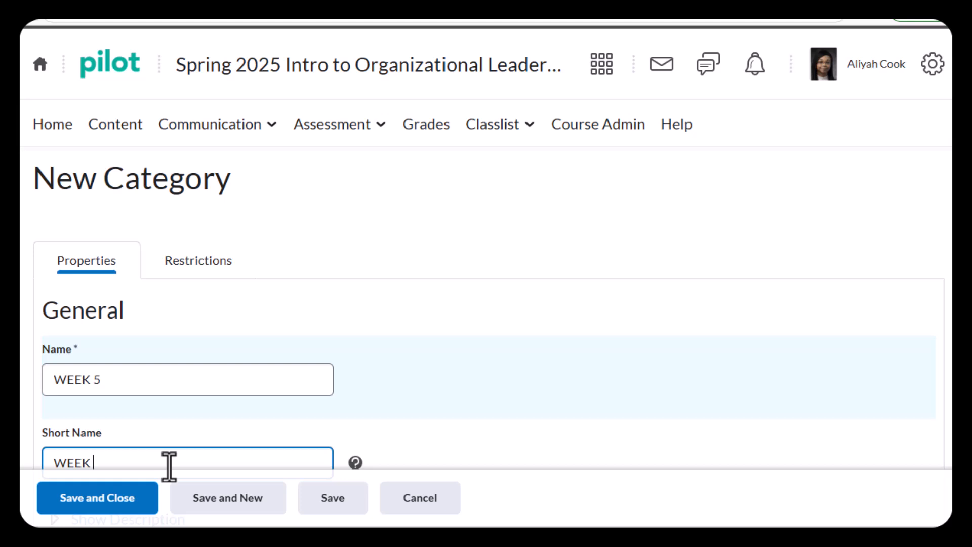
left_click(134, 512)
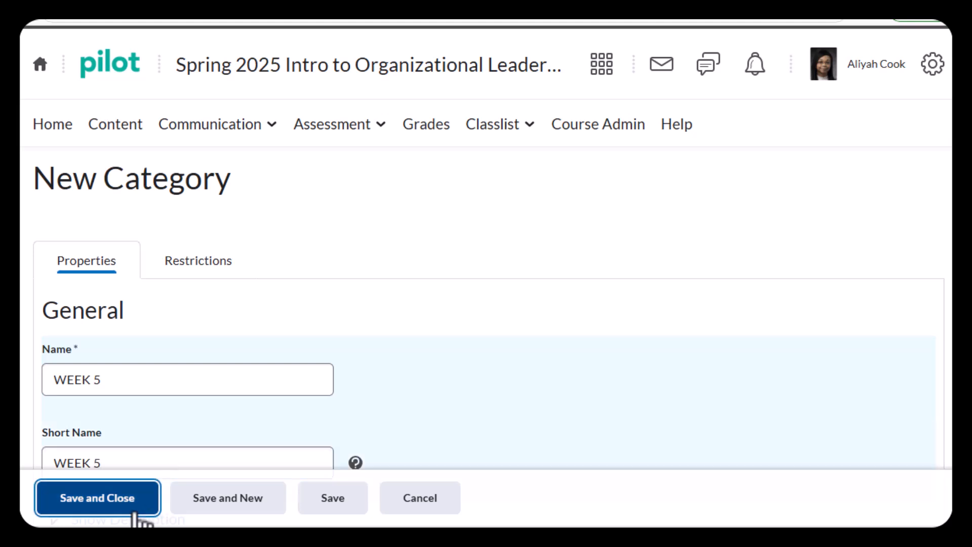
Start a new grade item of the Numeric type
scroll(521, 340, "down", 3)
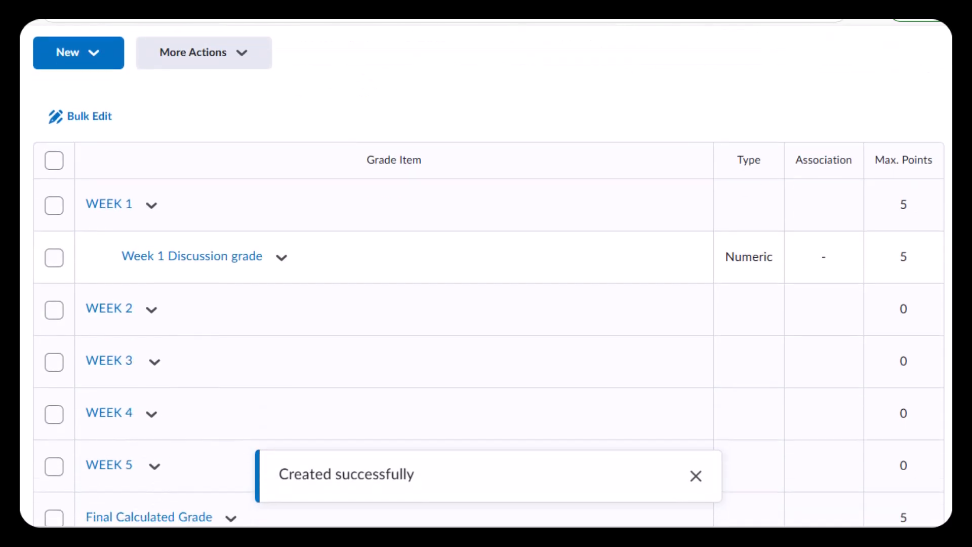
scroll(486, 304, "up", 5)
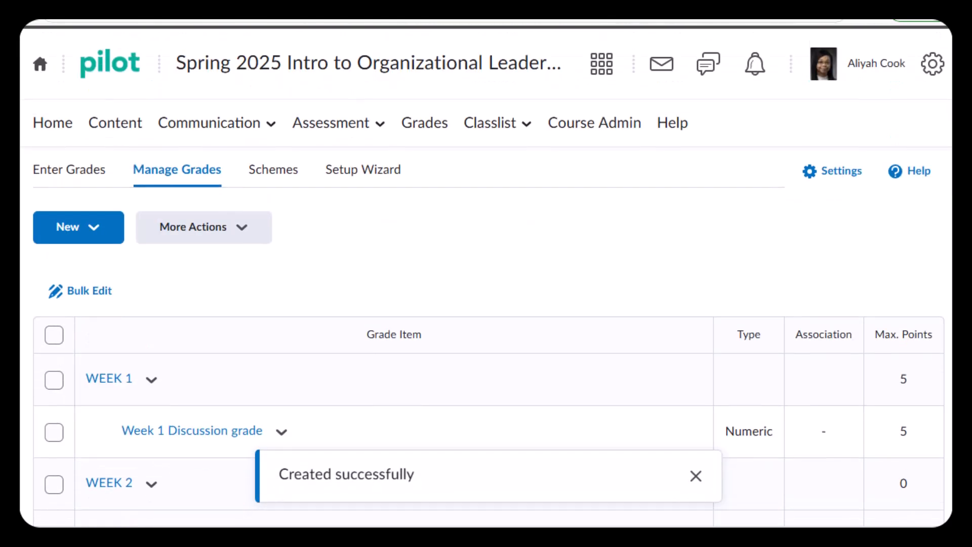
left_click(99, 238)
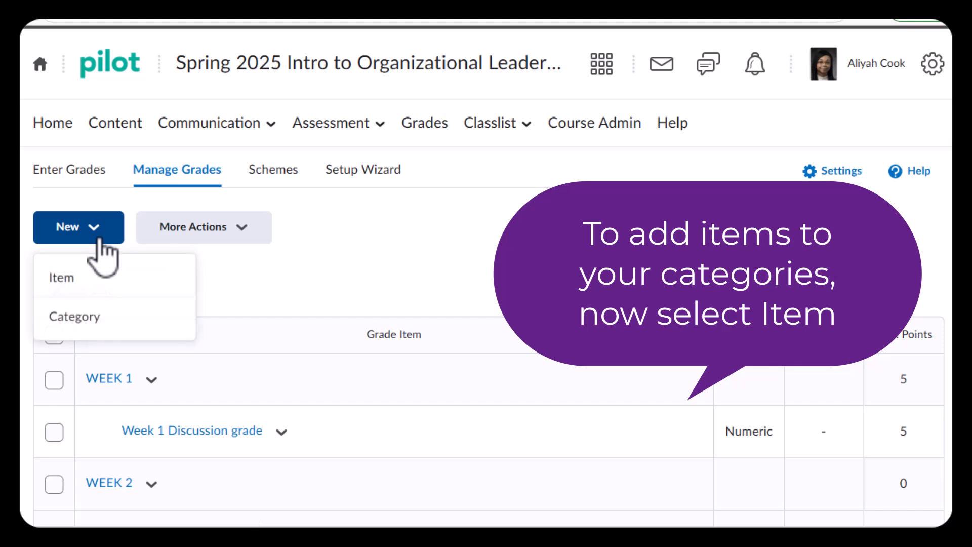
left_click(82, 282)
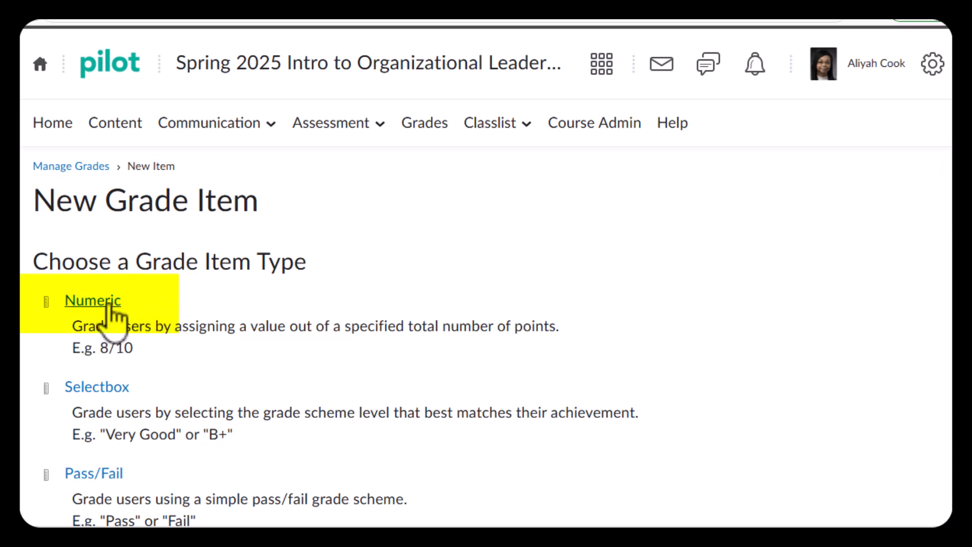
left_click(108, 302)
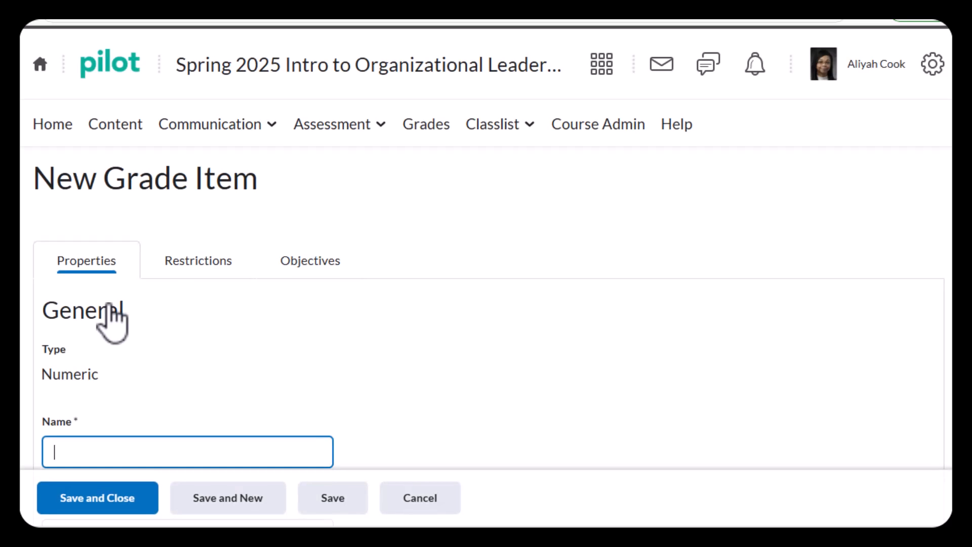
Name the numeric grade item "WEEK 2 Dicussion grade" and give it the short name "WK2 Discussion"
scroll(317, 341, "down", 3)
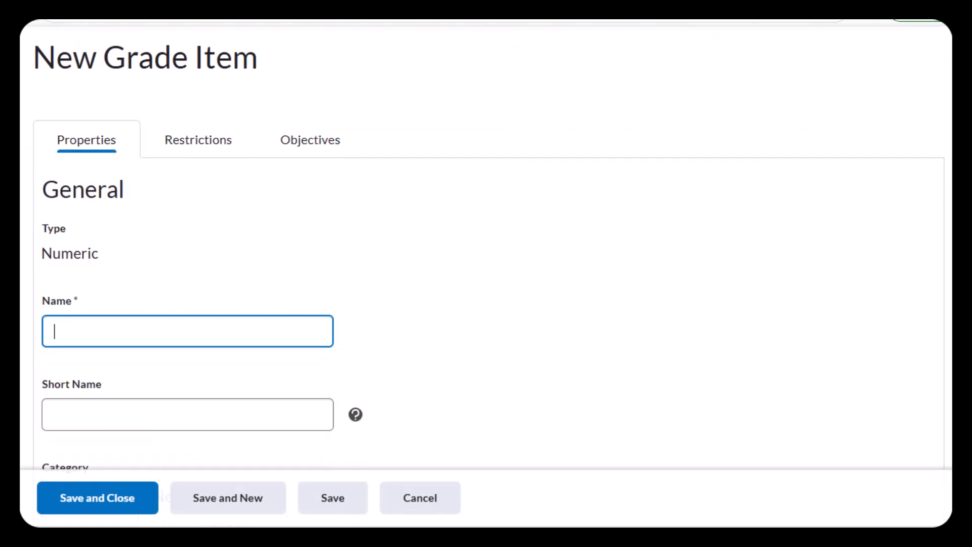
type("WEE")
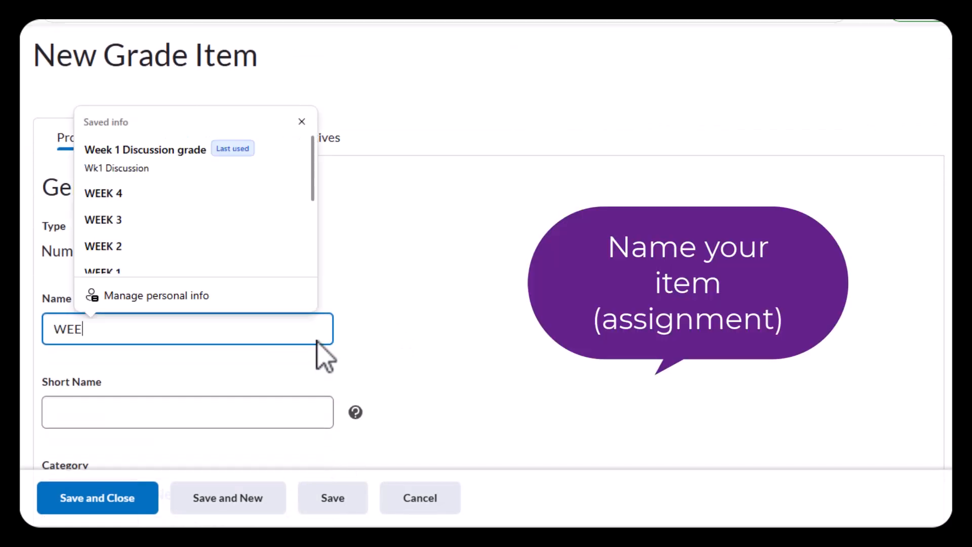
type("K 2 Dic")
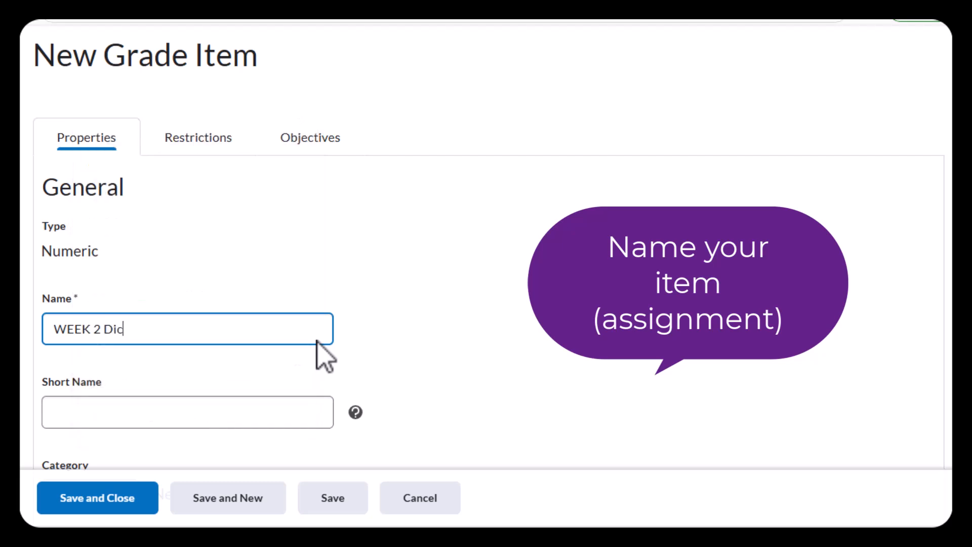
type("ussion grade")
left_click(245, 410)
type("W")
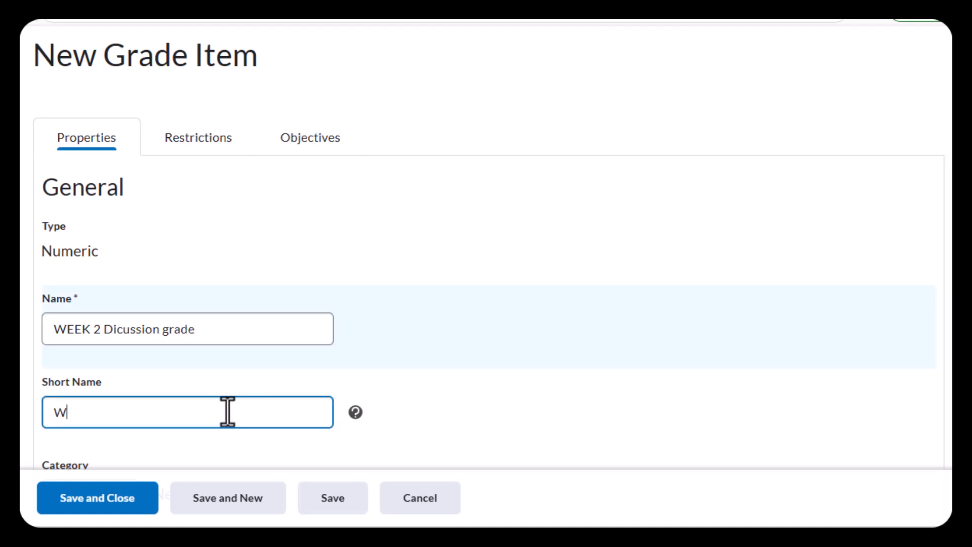
type("K2 Discussion")
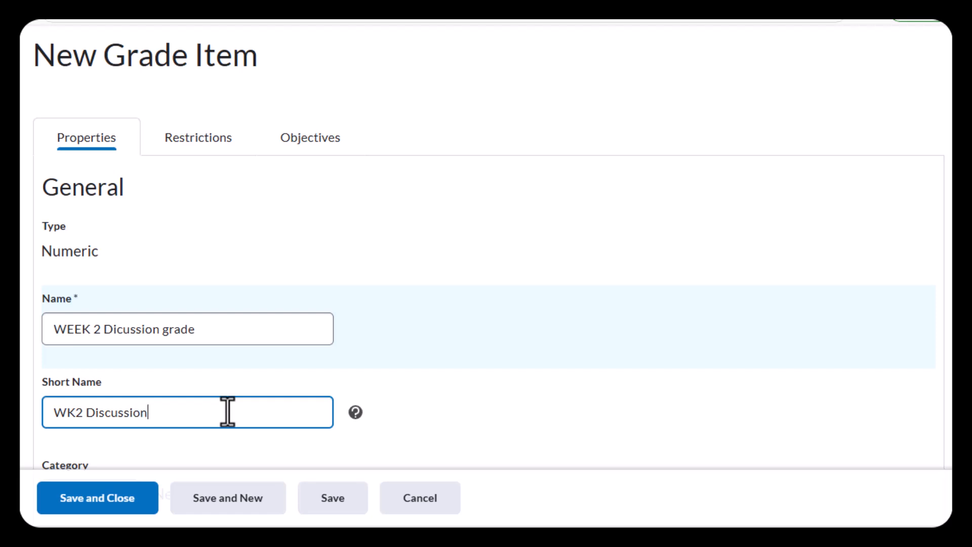
Set the item's maximum points to 5, assign it to the WEEK 2 category, and save and close it
scroll(946, 271, "down", 5)
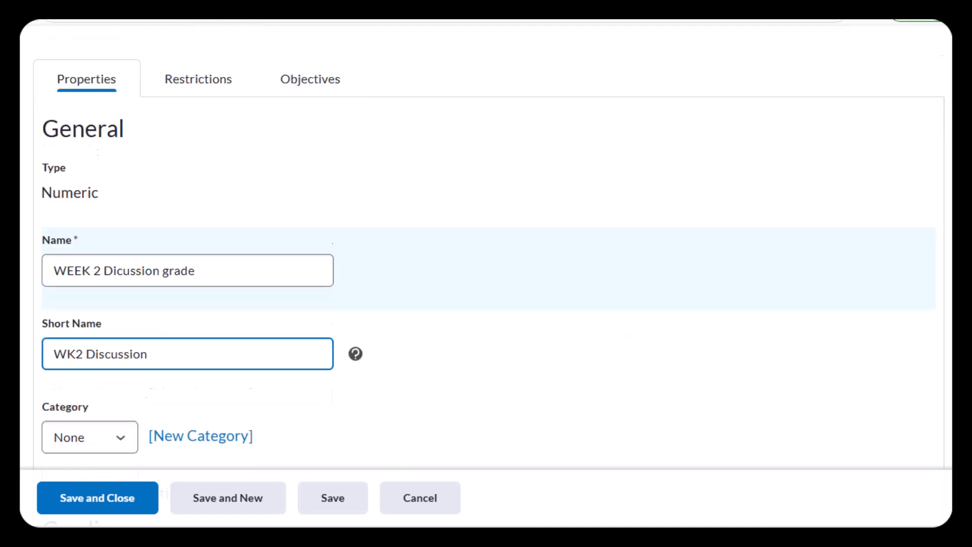
left_click(107, 369)
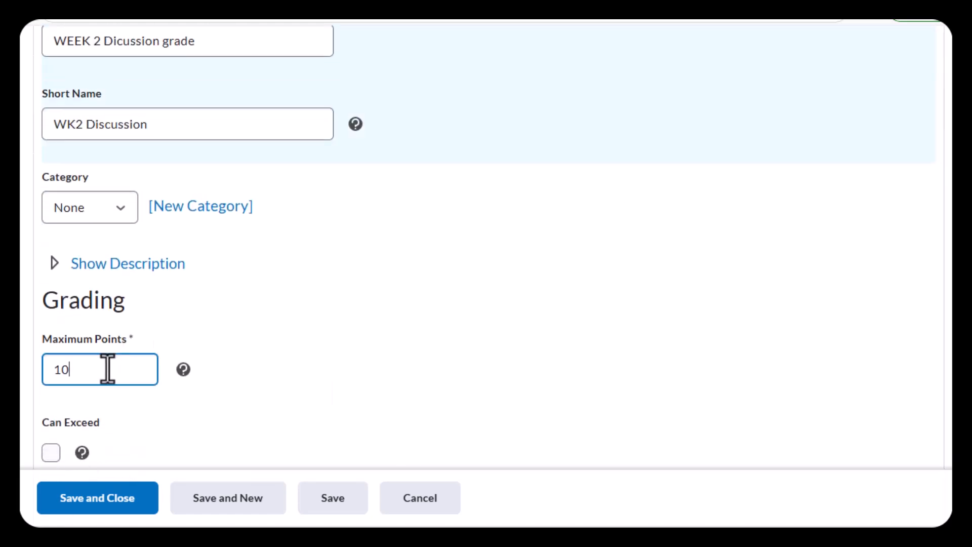
type("5")
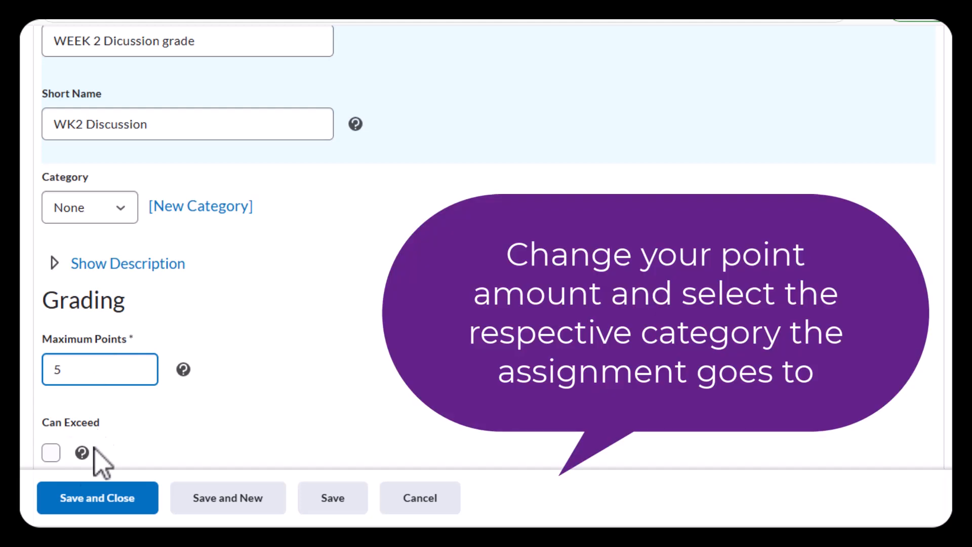
left_click(115, 216)
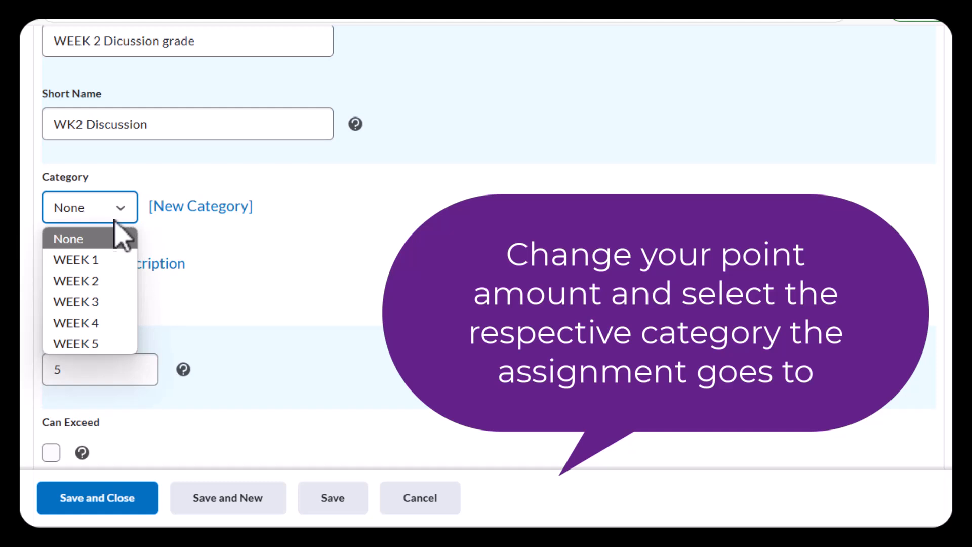
left_click(96, 279)
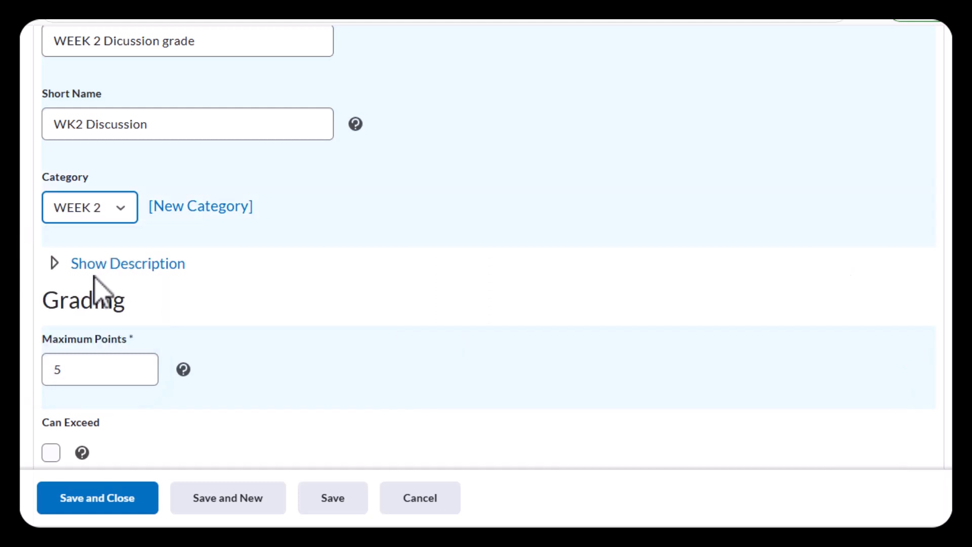
left_click(135, 500)
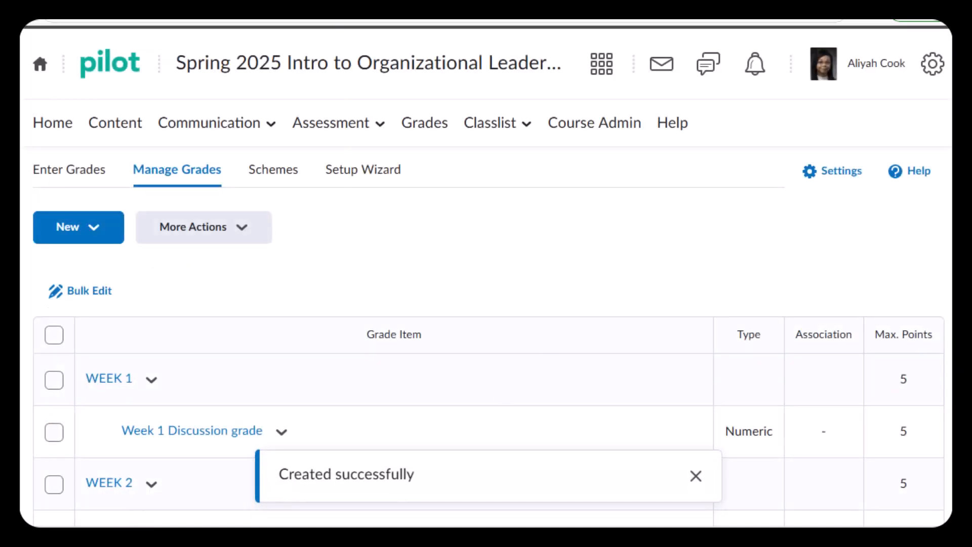
Start another grade item of the Numeric type and name it "Week 3 Dicussion"
scroll(486, 276, "down", 5)
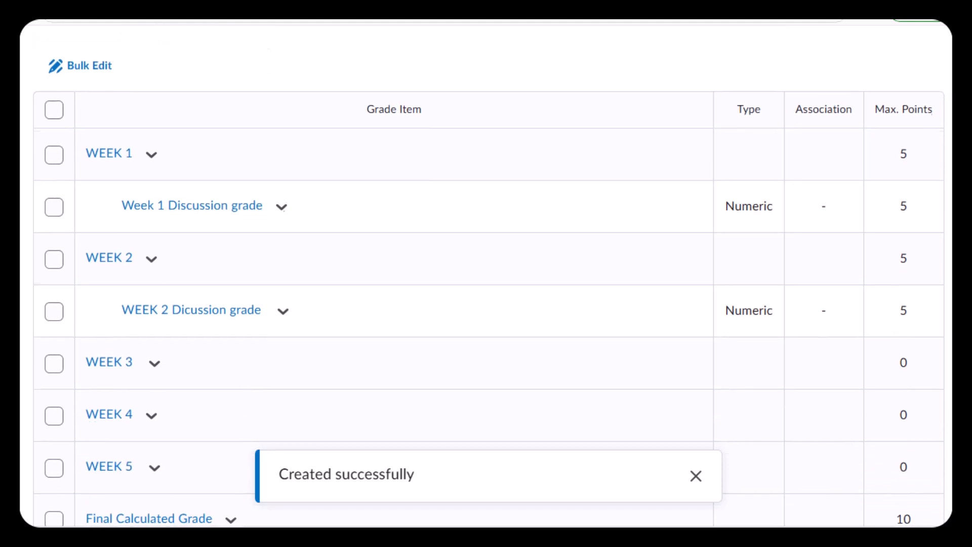
scroll(486, 276, "up", 1)
scroll(319, 96, "up", 4)
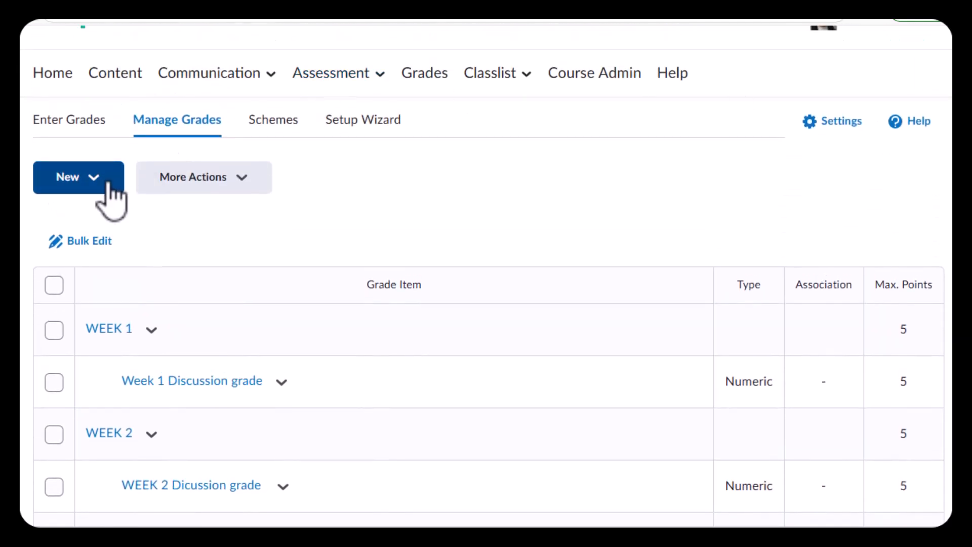
left_click(108, 184)
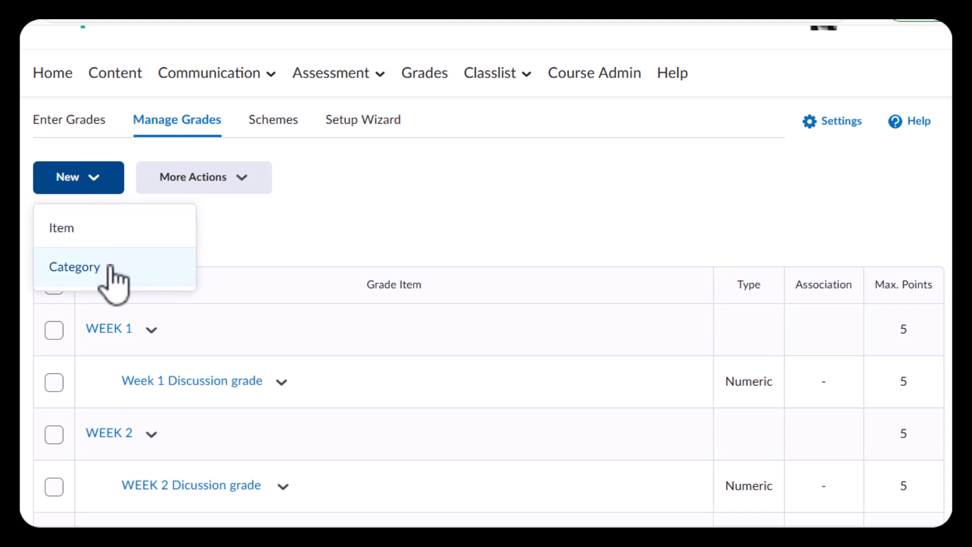
left_click(116, 237)
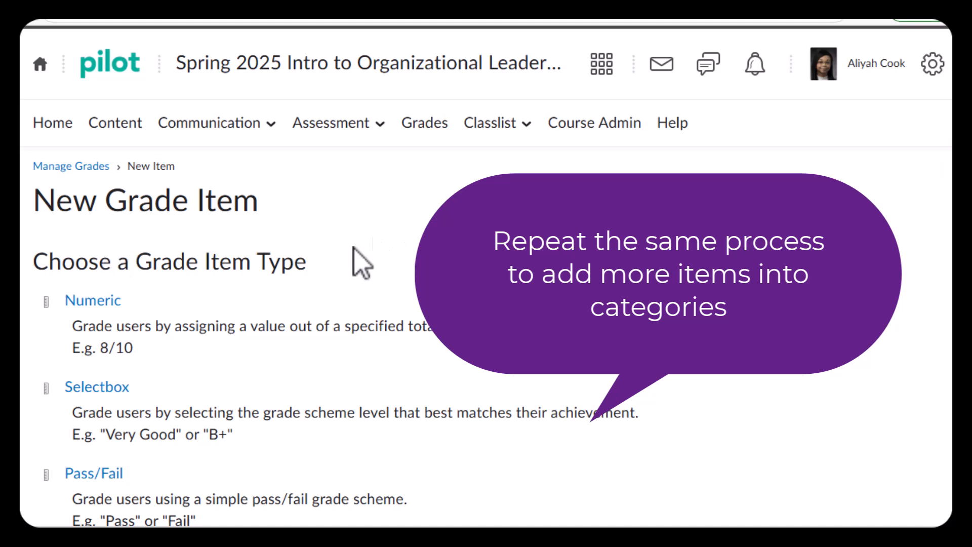
left_click(93, 302)
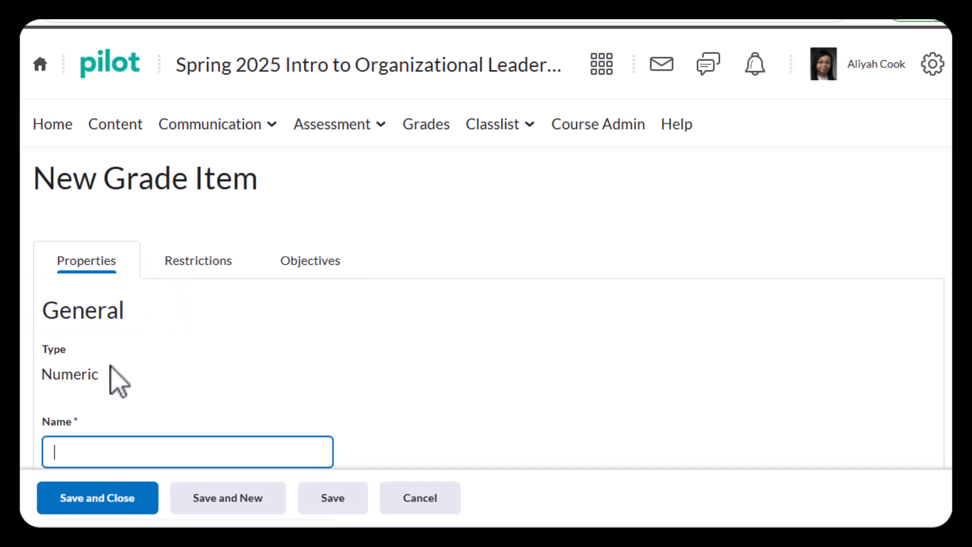
type("WE")
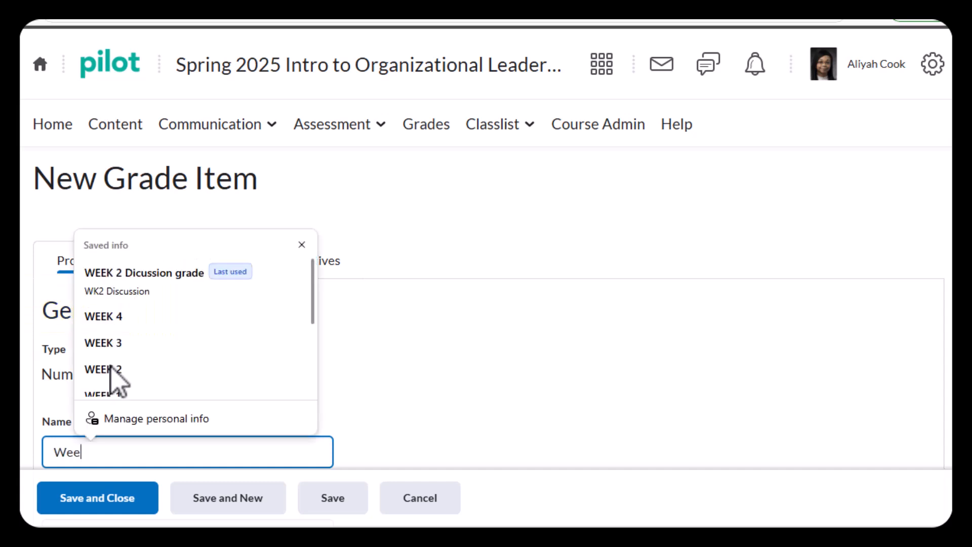
type("ek 3")
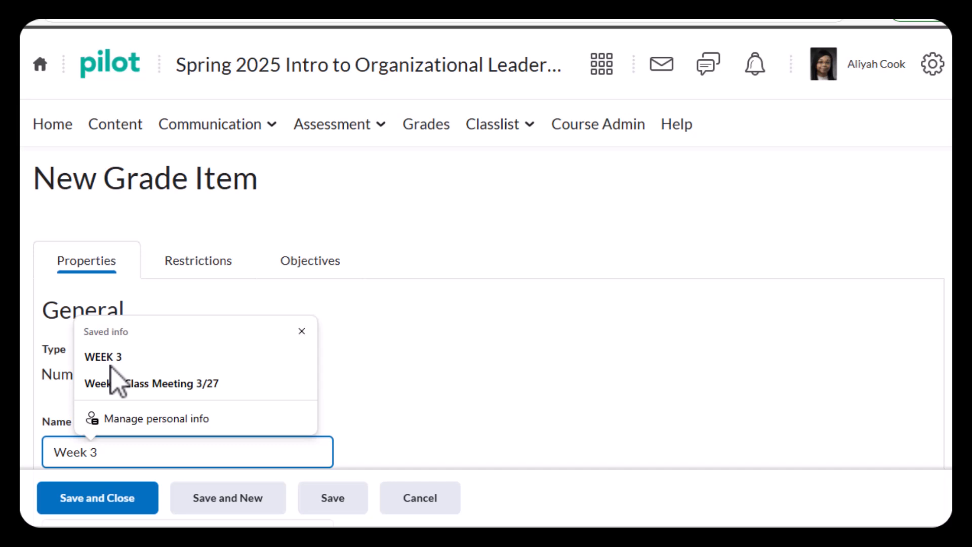
type(" Dicuss")
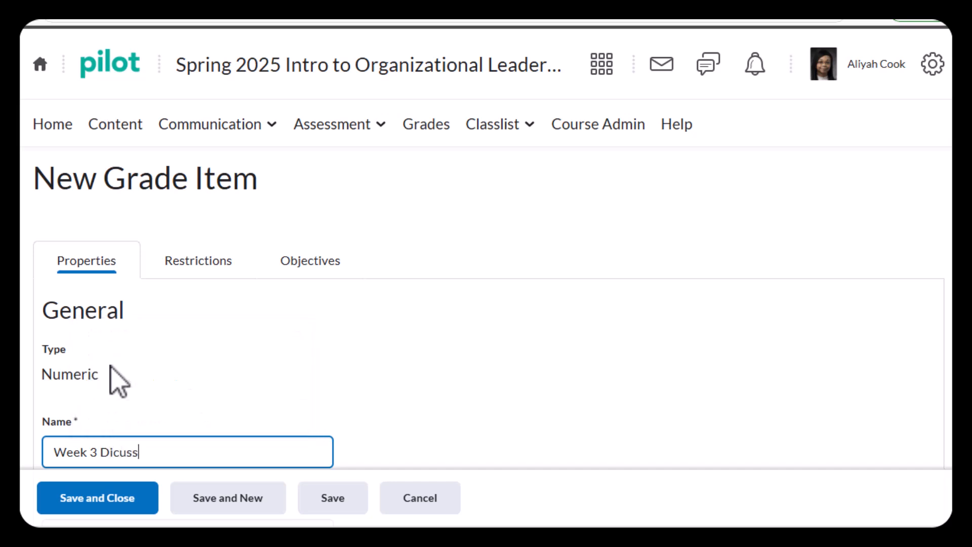
type("ion")
Assign the Week 3 item to the WEEK 3 category with 5 maximum points, and save and close it
scroll(571, 362, "down", 2)
scroll(495, 321, "down", 5)
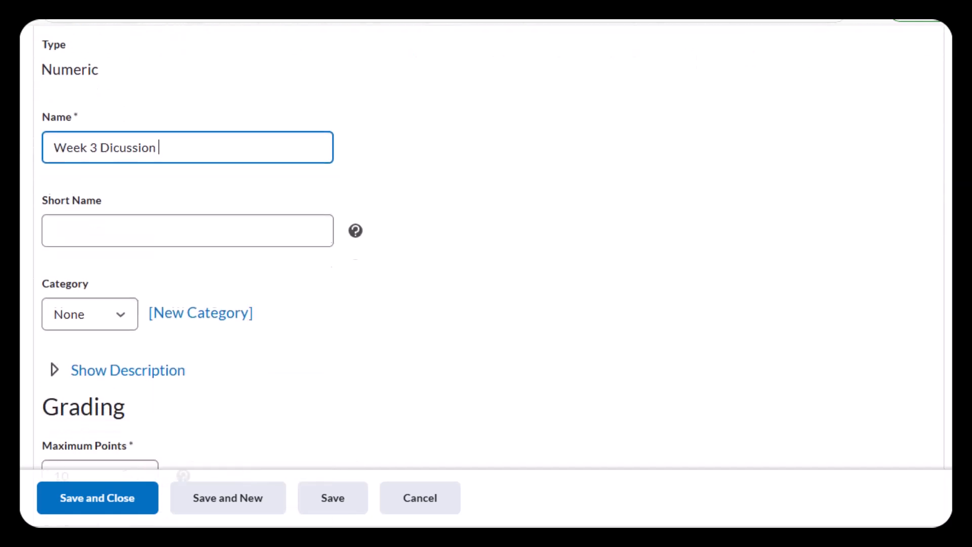
left_click(121, 309)
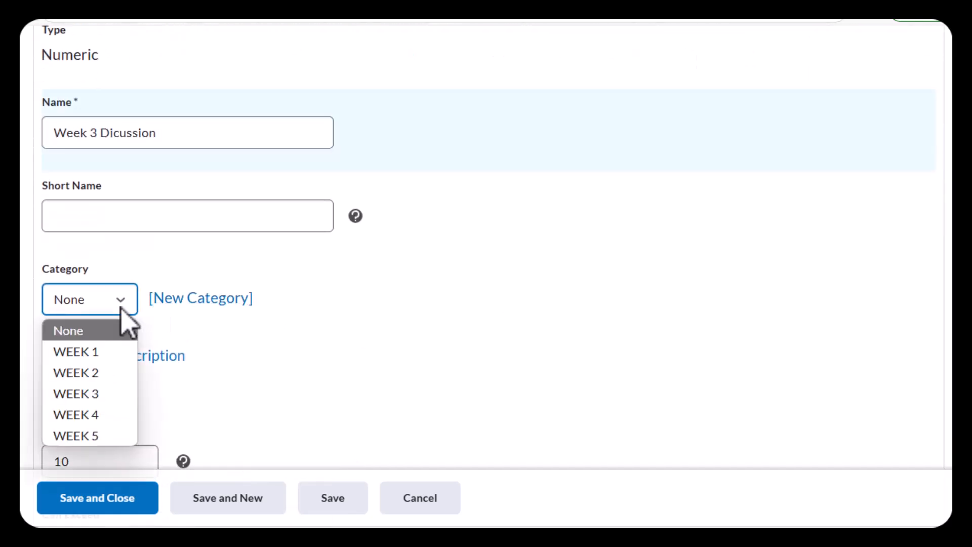
left_click(95, 394)
left_click(91, 460)
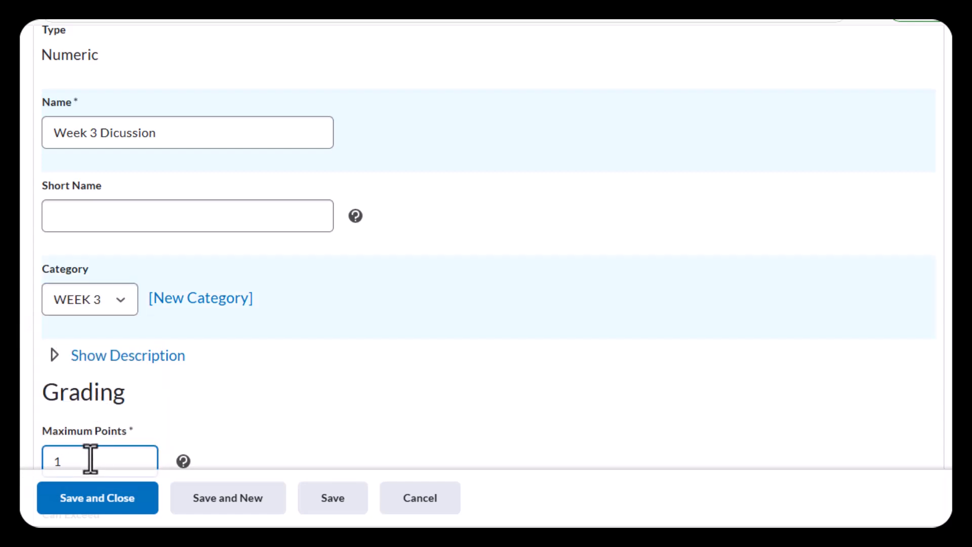
type("5")
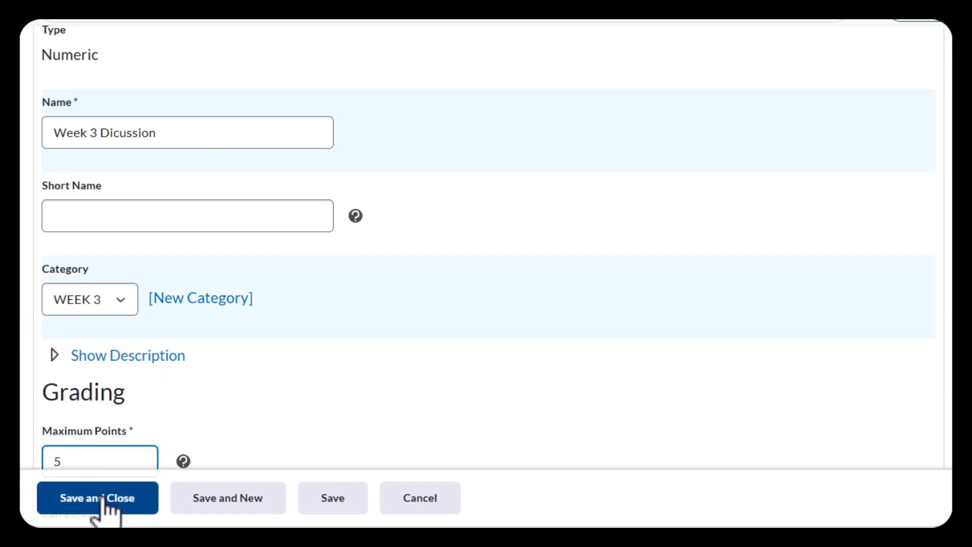
left_click(111, 500)
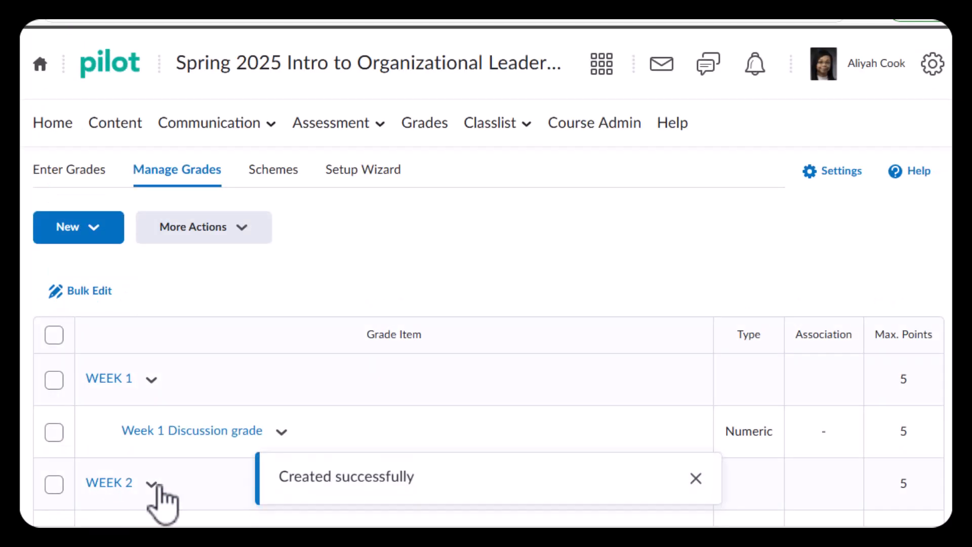
Start a new Numeric grade item and name it "Week 4 Discussion"
scroll(486, 273, "down", 4)
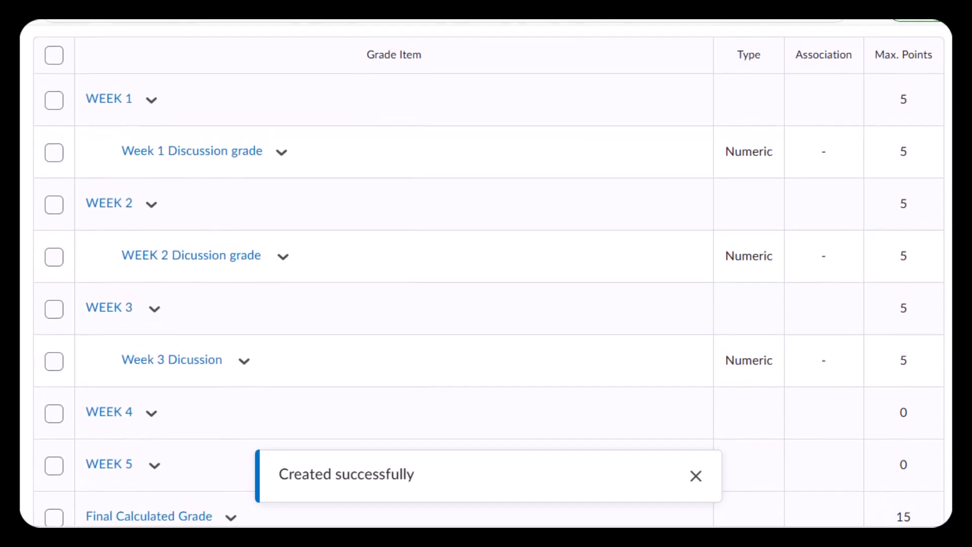
scroll(486, 273, "up", 5)
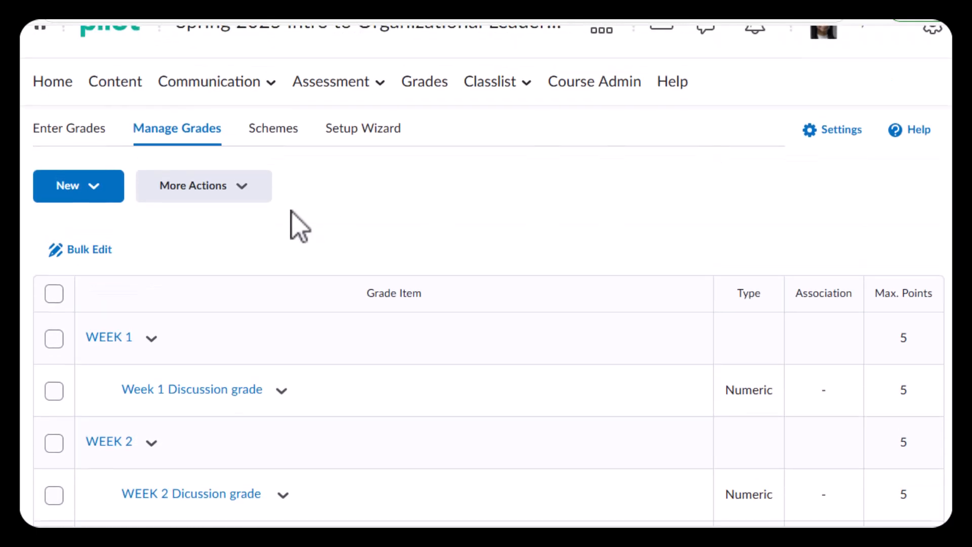
left_click(60, 195)
left_click(62, 236)
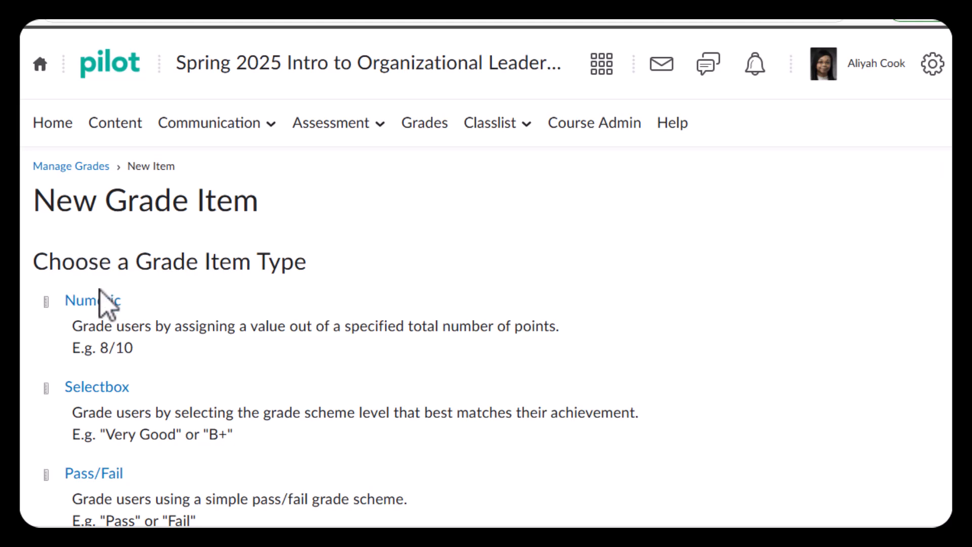
left_click(105, 315)
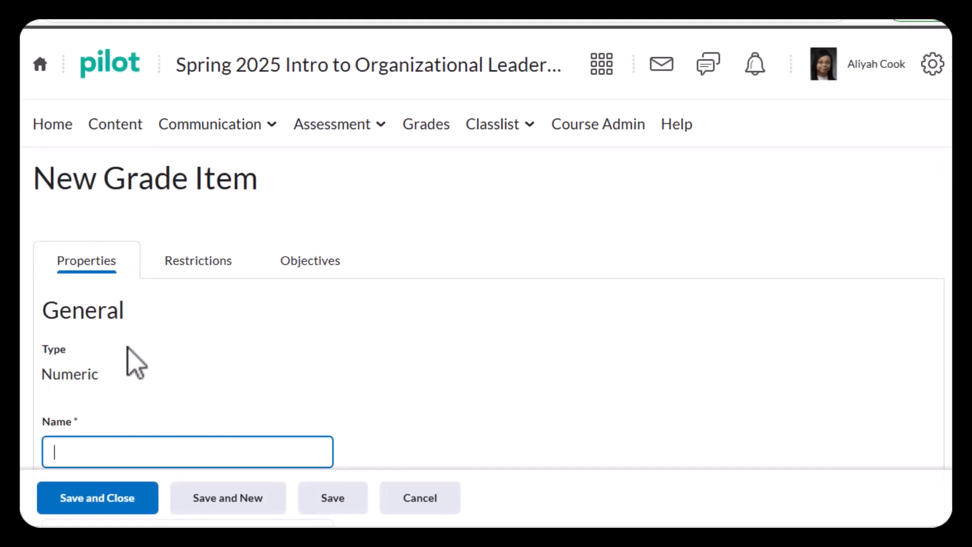
type("Week 4 Discussio")
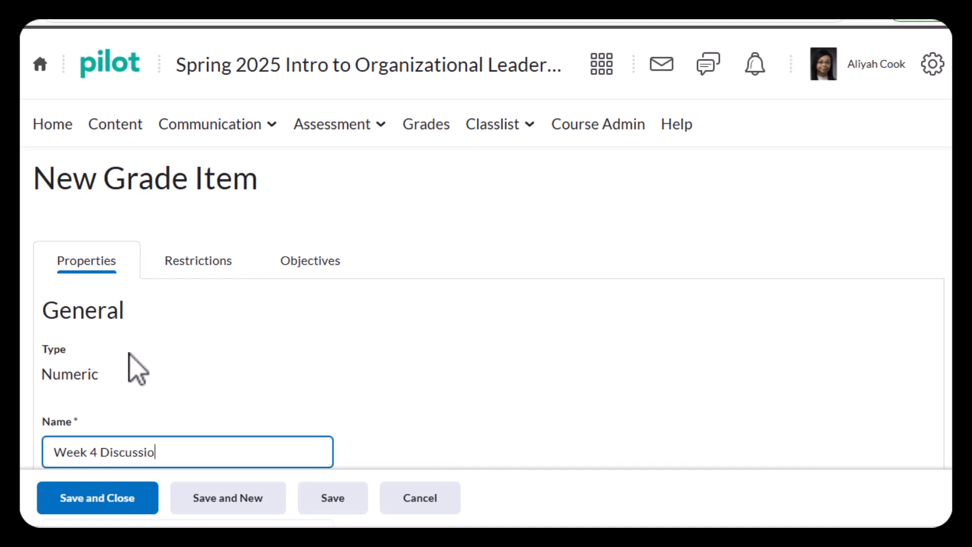
Put the Week 4 item in the WEEK 4 category with 5 maximum points, and save and close it
scroll(707, 230, "down", 5)
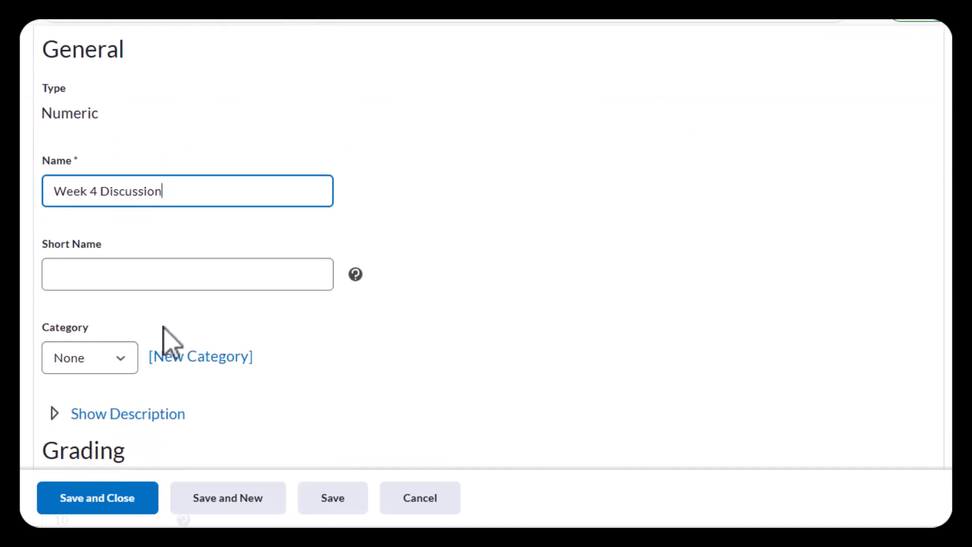
left_click(114, 359)
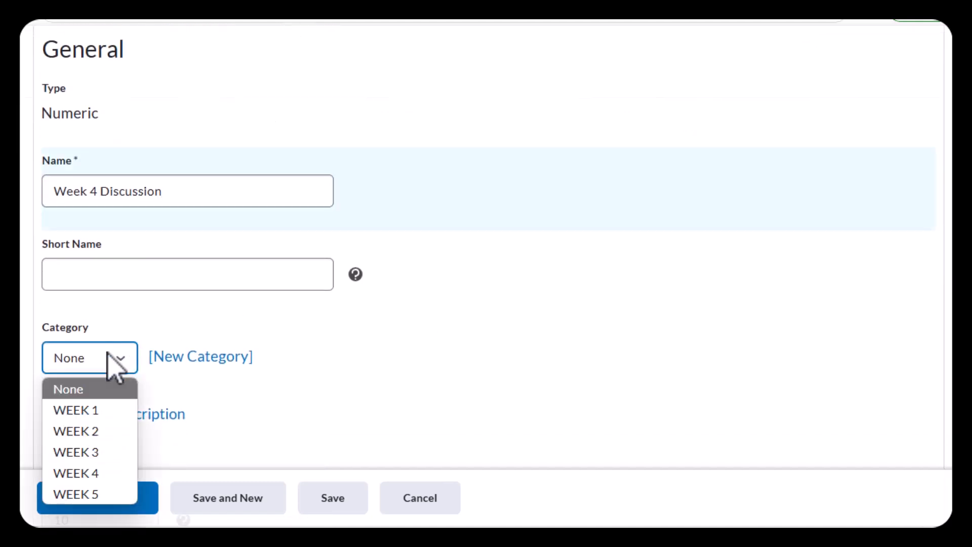
left_click(96, 473)
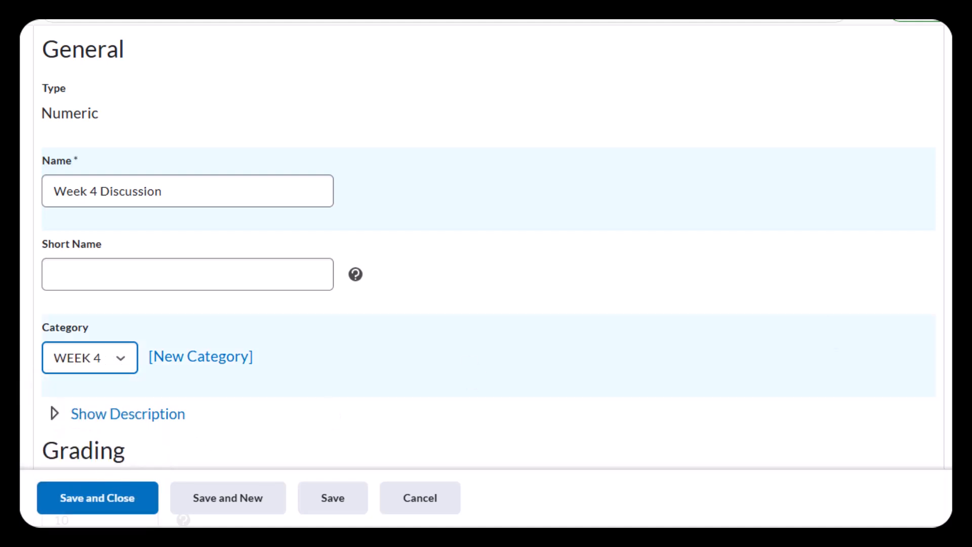
scroll(303, 218, "down", 4)
left_click(90, 277)
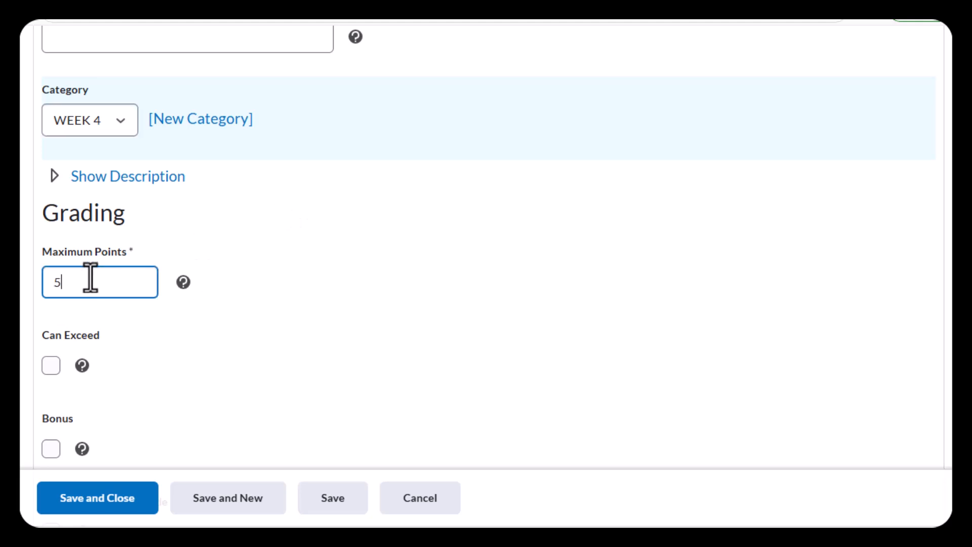
left_click(91, 510)
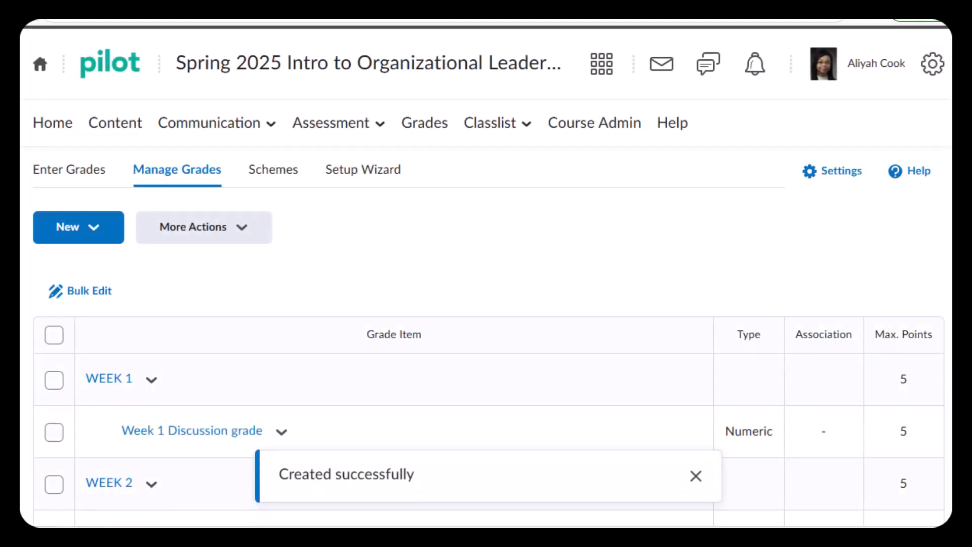
scroll(486, 273, "down", 5)
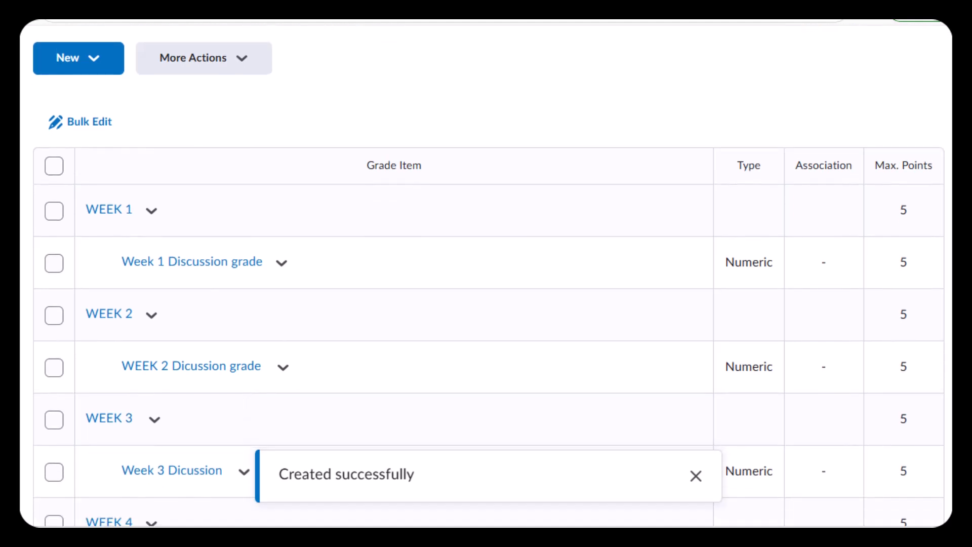
scroll(485, 273, "down", 2)
scroll(486, 274, "up", 1)
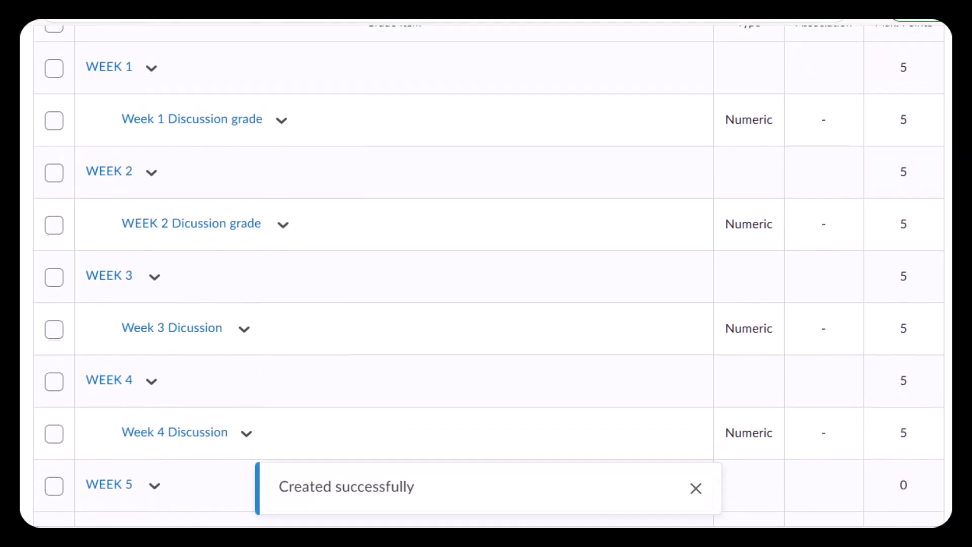
scroll(486, 273, "up", 6)
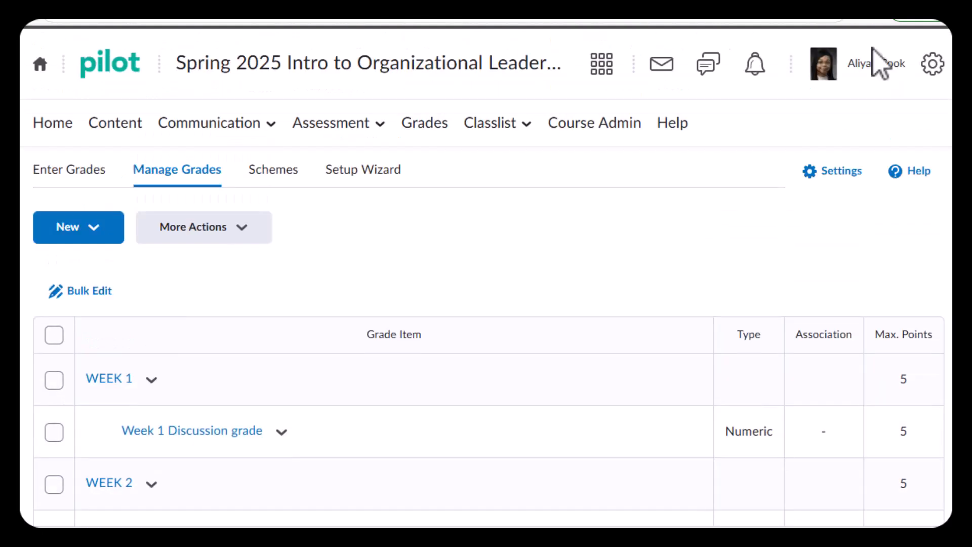